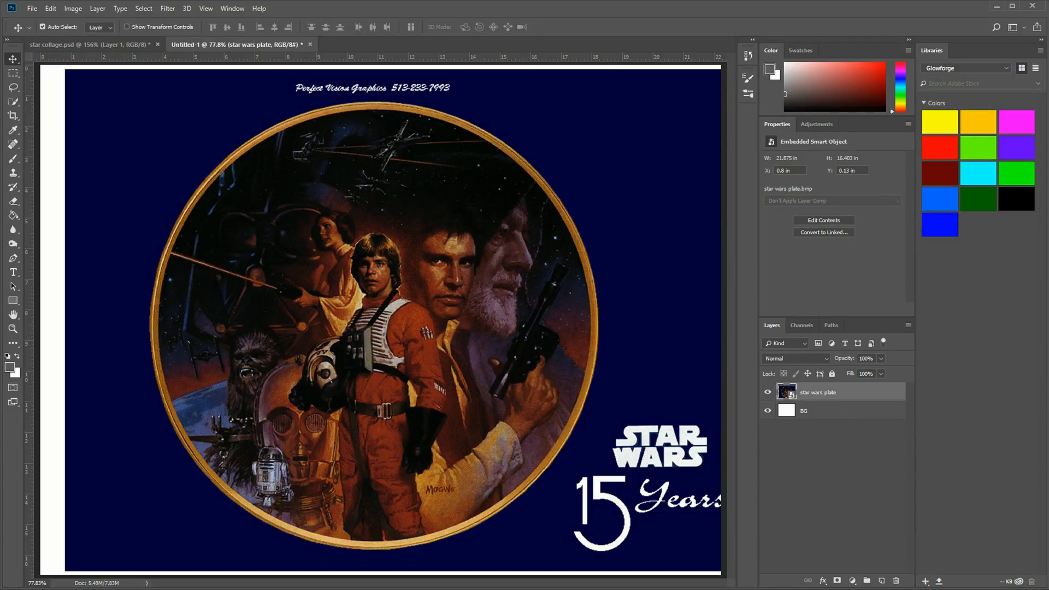
Compare the finished star collage with the original plate document, toggling the star wars plate layer's visibility.
{"action": "left_click", "coordinate": [97, 44]}
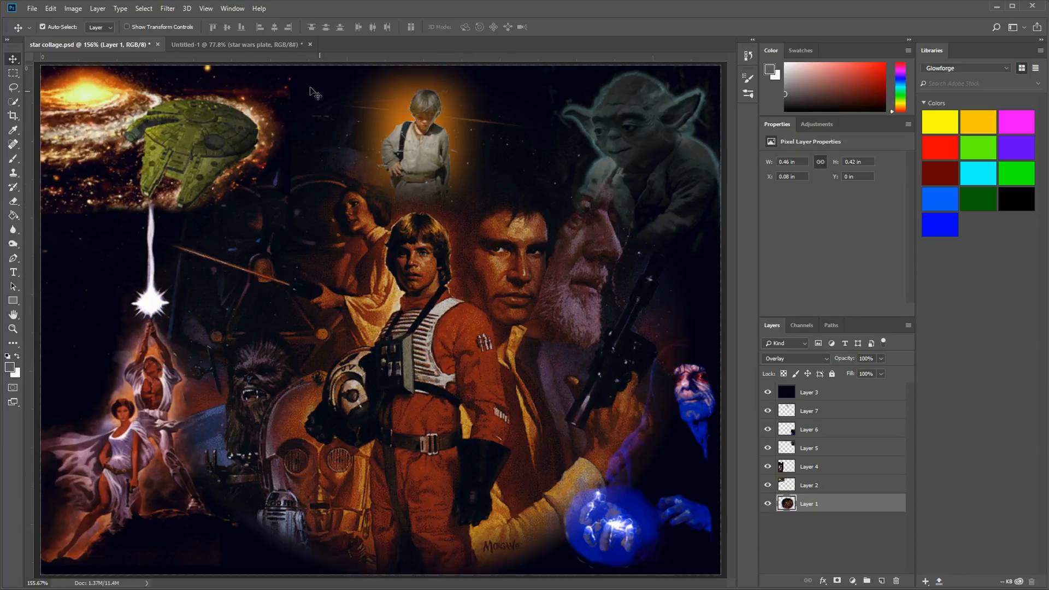
{"action": "left_click", "coordinate": [234, 45]}
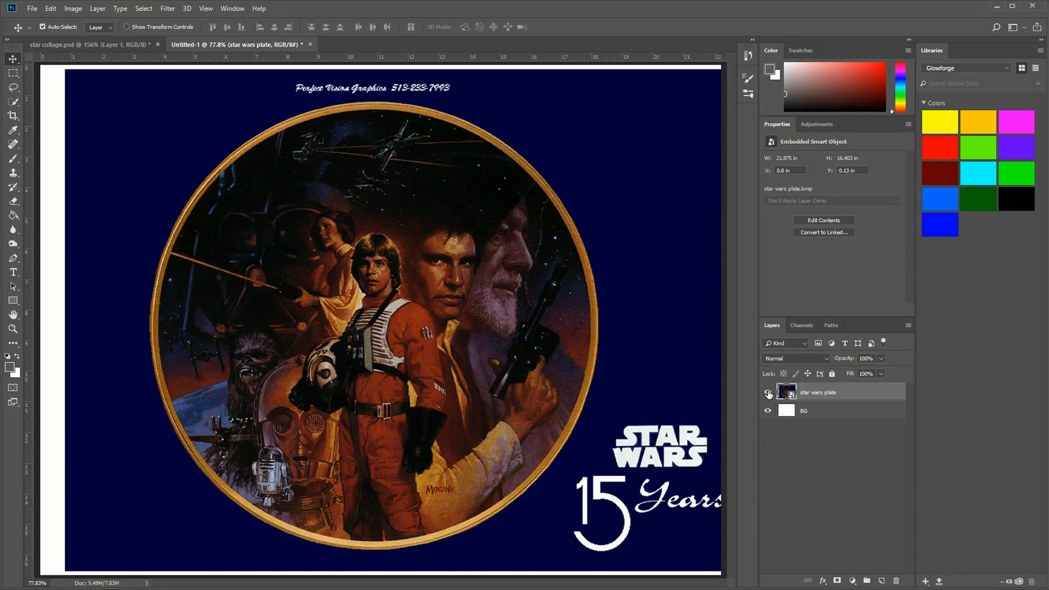
{"action": "left_click", "coordinate": [770, 392]}
{"action": "left_click", "coordinate": [769, 392]}
{"action": "left_click", "coordinate": [768, 392]}
{"action": "left_click", "coordinate": [769, 393]}
In star collage.psd, hide every layer above Layer 1 so only the plate artwork shows.
{"action": "left_click", "coordinate": [73, 46]}
{"action": "left_click_drag", "start_coordinate": [767, 392], "coordinate": [768, 489]}
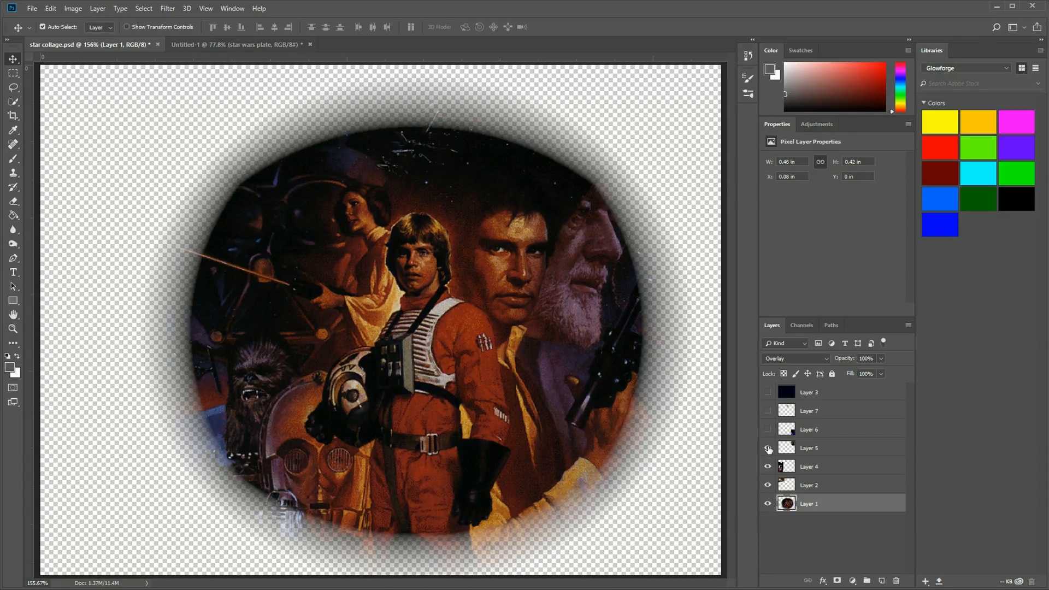
{"action": "left_click_drag", "start_coordinate": [768, 448], "coordinate": [767, 399]}
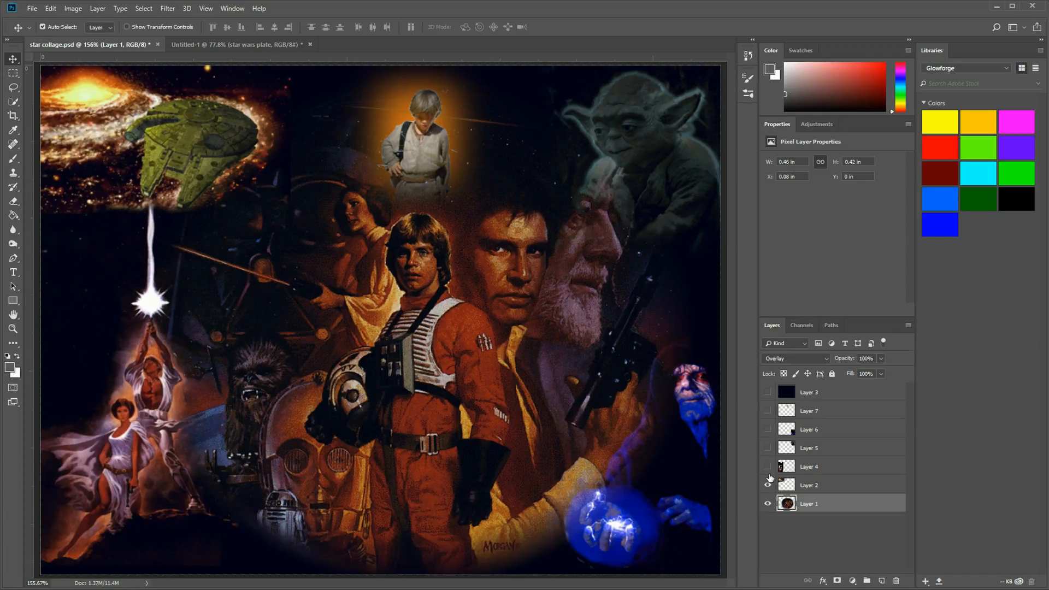
{"action": "left_click", "coordinate": [768, 484]}
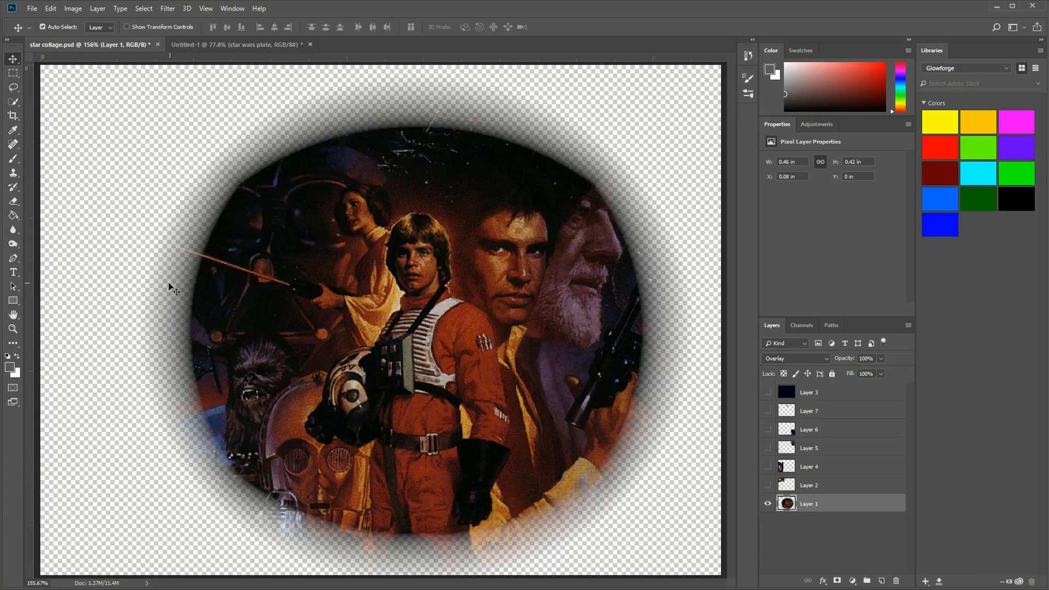
Look through the variants of the eraser, fill, blur and dodge/burn tools.
{"action": "key", "text": "e"}
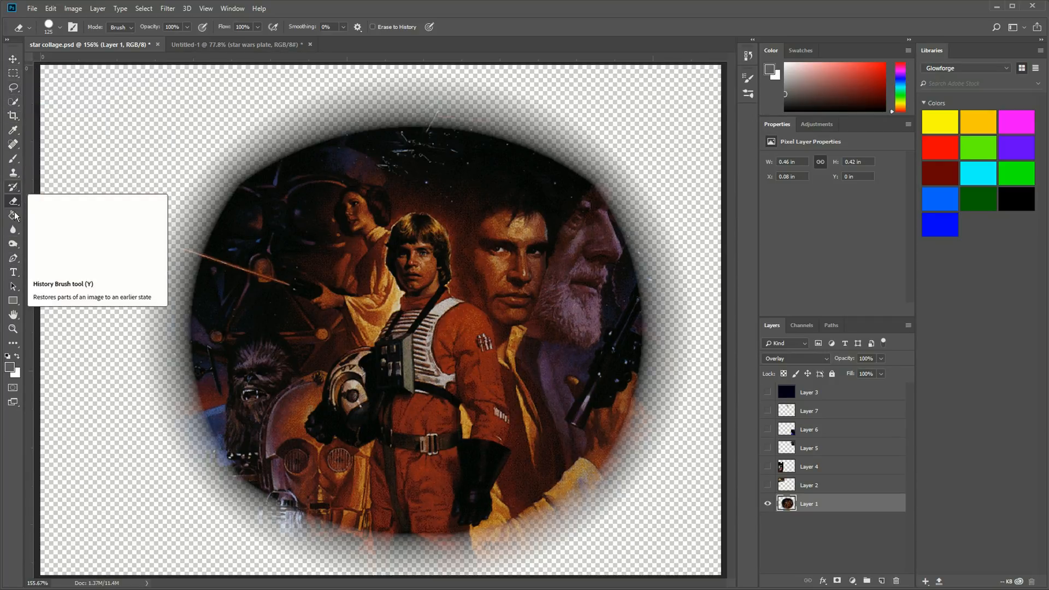
{"action": "left_click", "coordinate": [10, 203]}
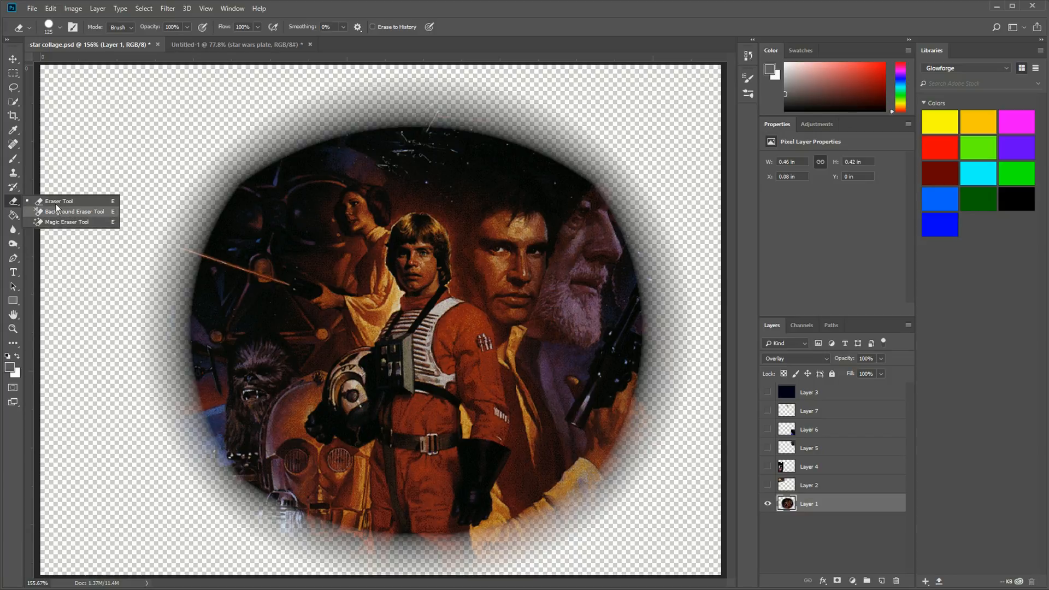
{"action": "left_click", "coordinate": [57, 201]}
{"action": "left_click", "coordinate": [16, 219]}
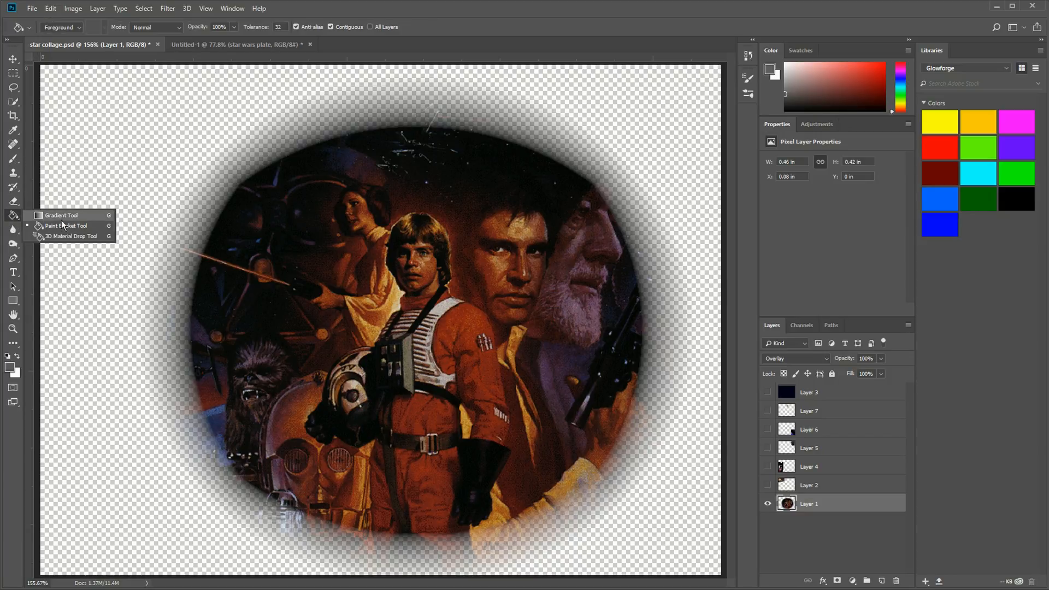
{"action": "left_click", "coordinate": [13, 229]}
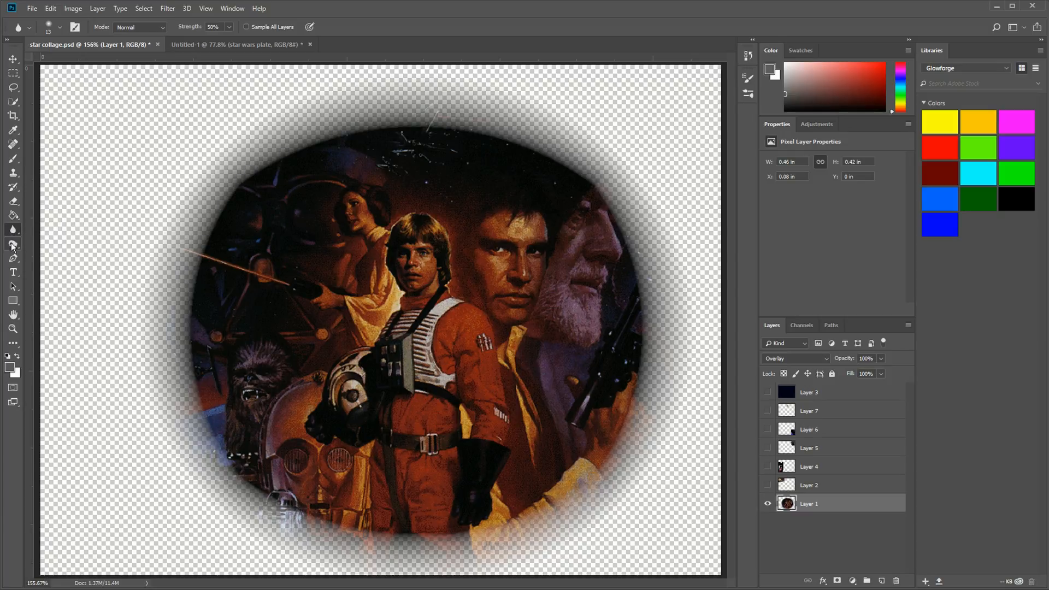
{"action": "left_click", "coordinate": [12, 243]}
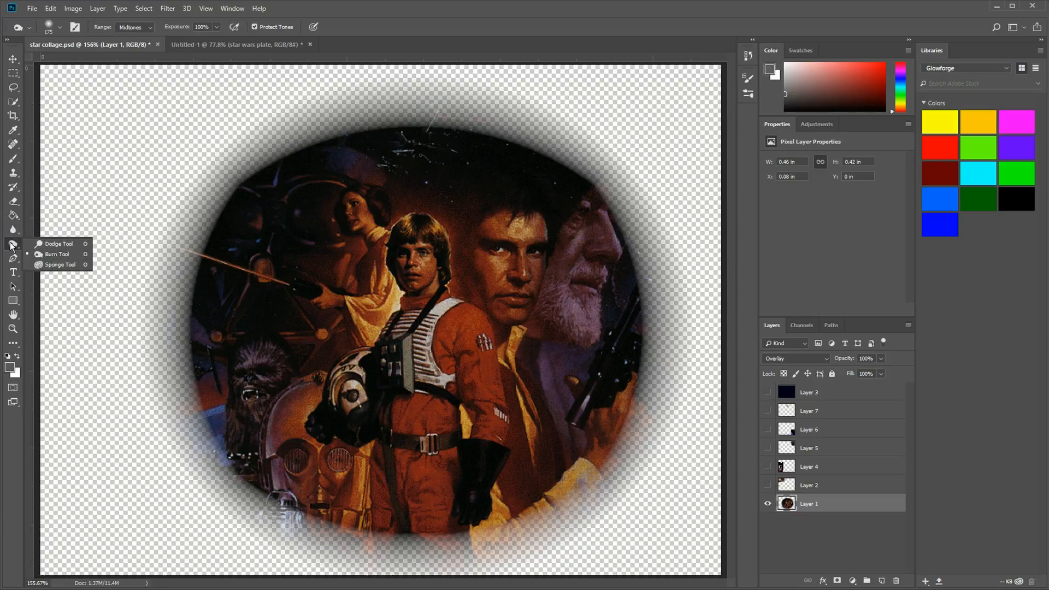
{"action": "left_click", "coordinate": [11, 245]}
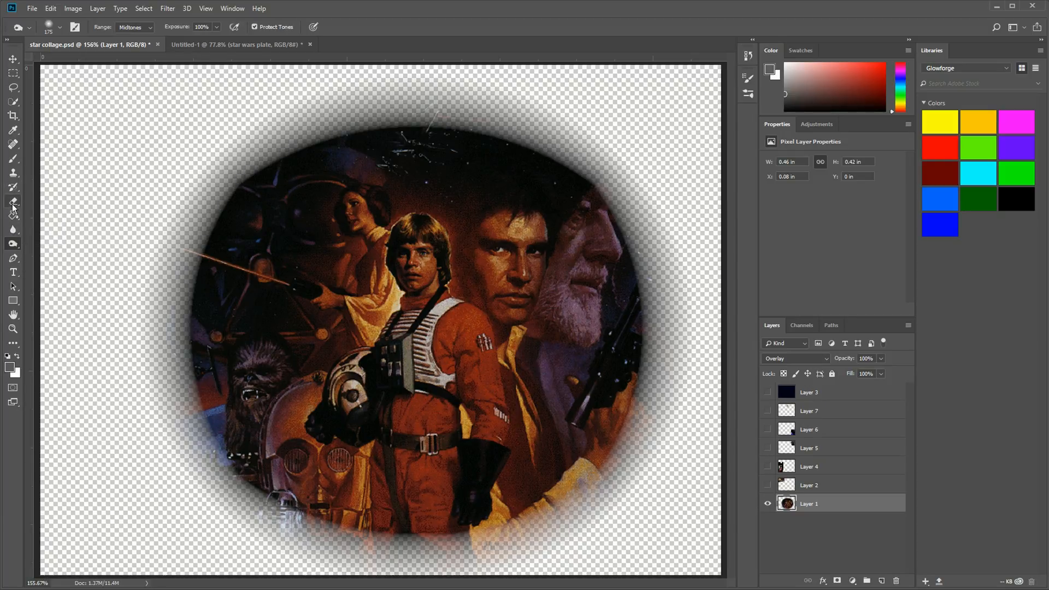
Choose the standard Eraser tool and try a 125 px diagonal stroke across Layer 1's artwork, undoing it.
{"action": "left_click", "coordinate": [13, 206]}
{"action": "left_click", "coordinate": [13, 201]}
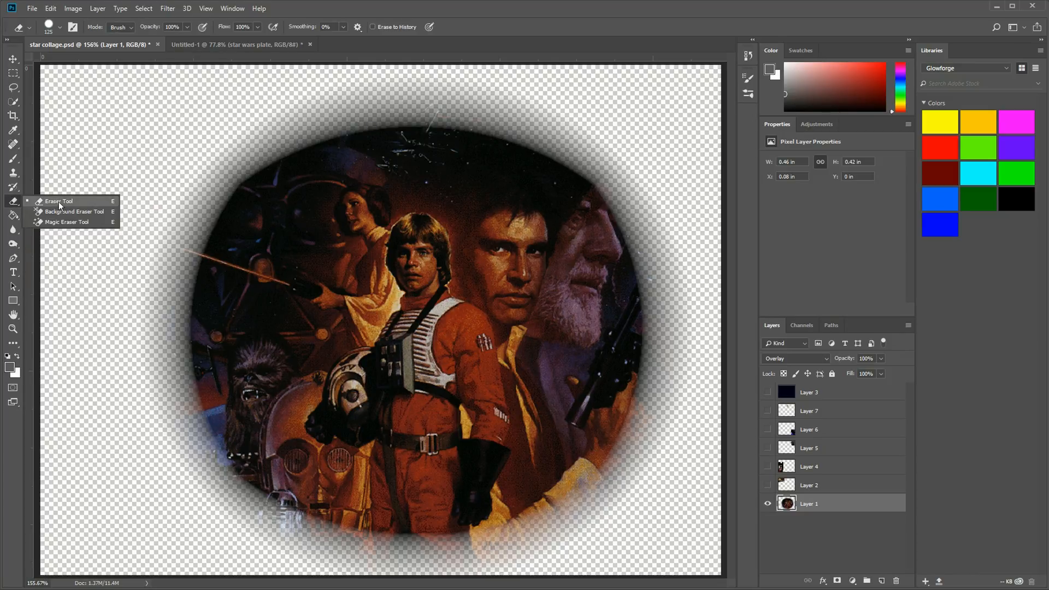
{"action": "left_click", "coordinate": [58, 201]}
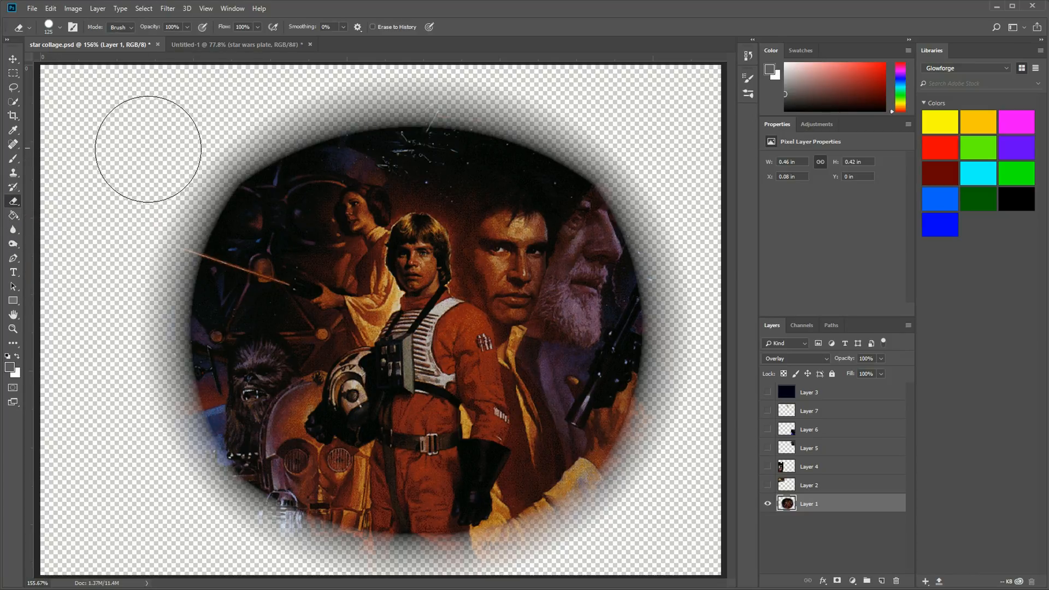
{"action": "mouse_move", "coordinate": [169, 152]}
{"action": "left_mouse_down"}
{"action": "mouse_move", "coordinate": [288, 197]}
{"action": "mouse_move", "coordinate": [376, 327]}
{"action": "left_mouse_up"}
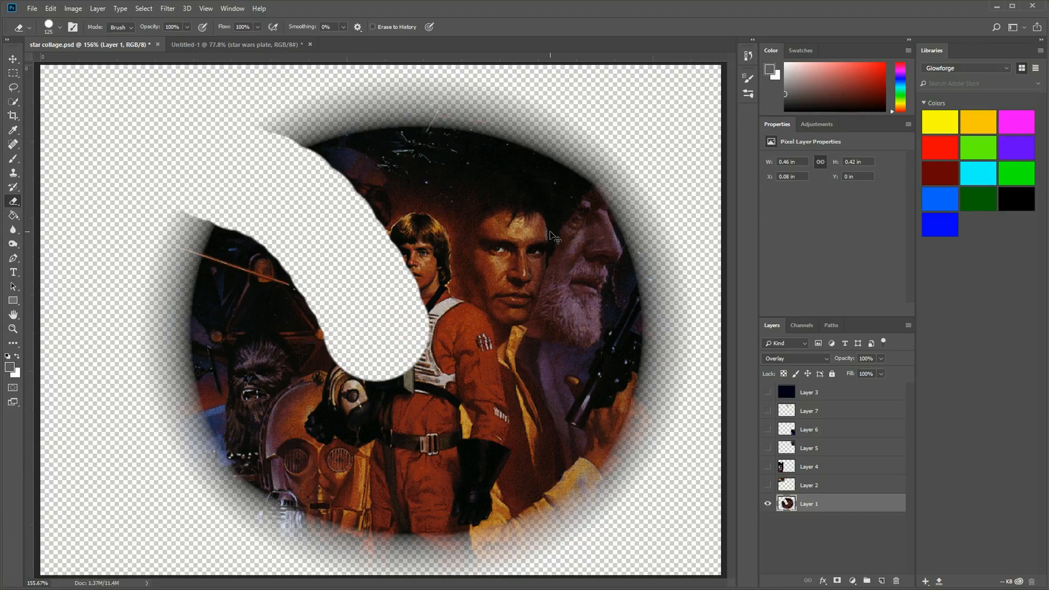
{"action": "key", "text": "ctrl+z"}
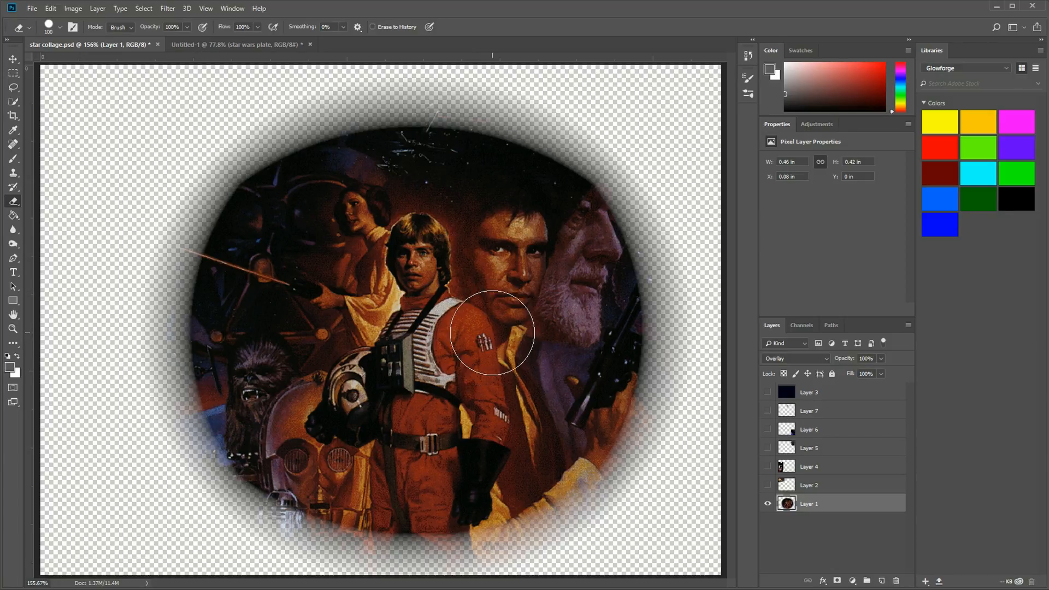
Enlarge and shrink the eraser brush in increments, finishing at 125 px.
{"action": "key", "text": "bracketright"}
{"action": "key", "text": "bracketright"}
{"action": "key", "text": "bracketright"}
{"action": "key", "text": "bracketright"}
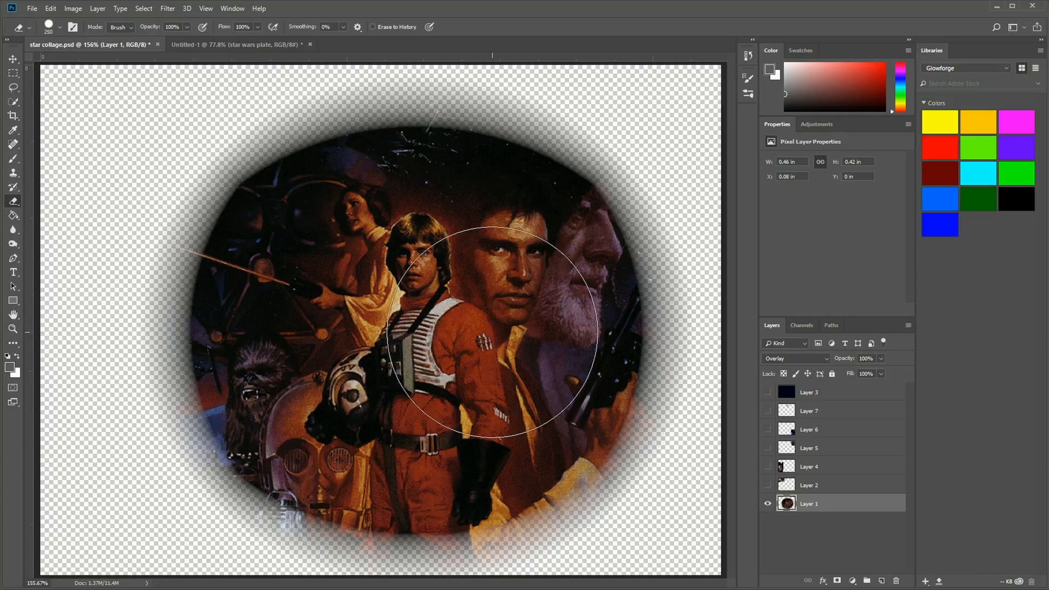
{"action": "key", "text": "bracketleft"}
{"action": "key", "text": "bracketleft"}
{"action": "key", "text": "bracketleft"}
{"action": "key", "text": "bracketleft"}
{"action": "key", "text": "bracketleft"}
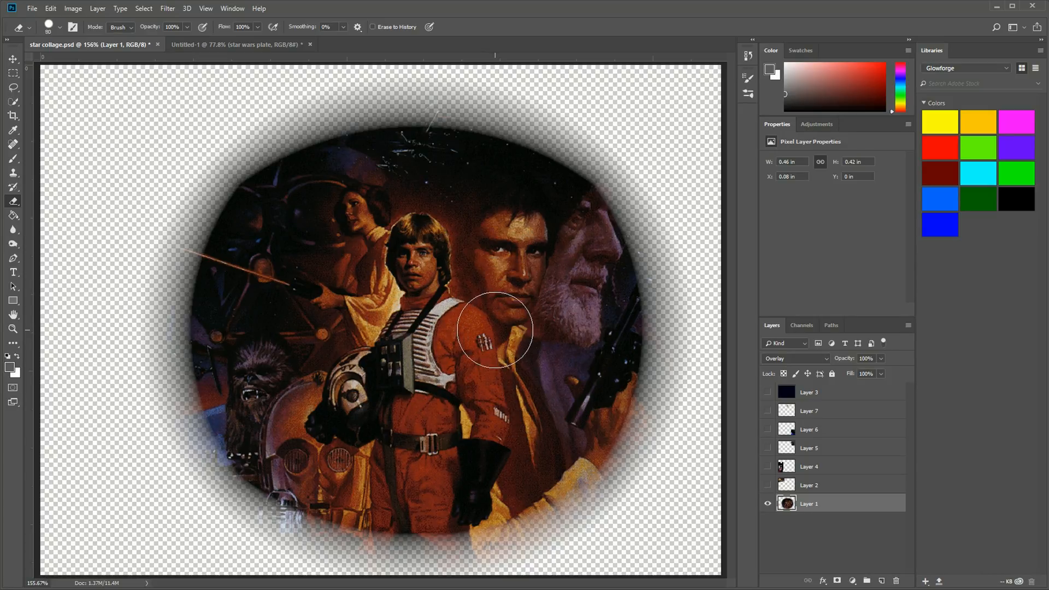
{"action": "key", "text": "bracketright"}
{"action": "key", "text": "bracketright"}
{"action": "key", "text": "bracketright"}
{"action": "key", "text": "bracketright"}
{"action": "key", "text": "bracketright"}
{"action": "key", "text": "bracketright"}
{"action": "key", "text": "bracketright"}
{"action": "key", "text": "bracketright"}
{"action": "key", "text": "bracketright"}
{"action": "key", "text": "bracketright"}
{"action": "key", "text": "bracketleft"}
{"action": "key", "text": "bracketleft"}
{"action": "key", "text": "bracketleft"}
{"action": "key", "text": "bracketleft"}
{"action": "key", "text": "bracketleft"}
{"action": "key", "text": "bracketleft"}
{"action": "key", "text": "bracketleft"}
{"action": "key", "text": "bracketleft"}
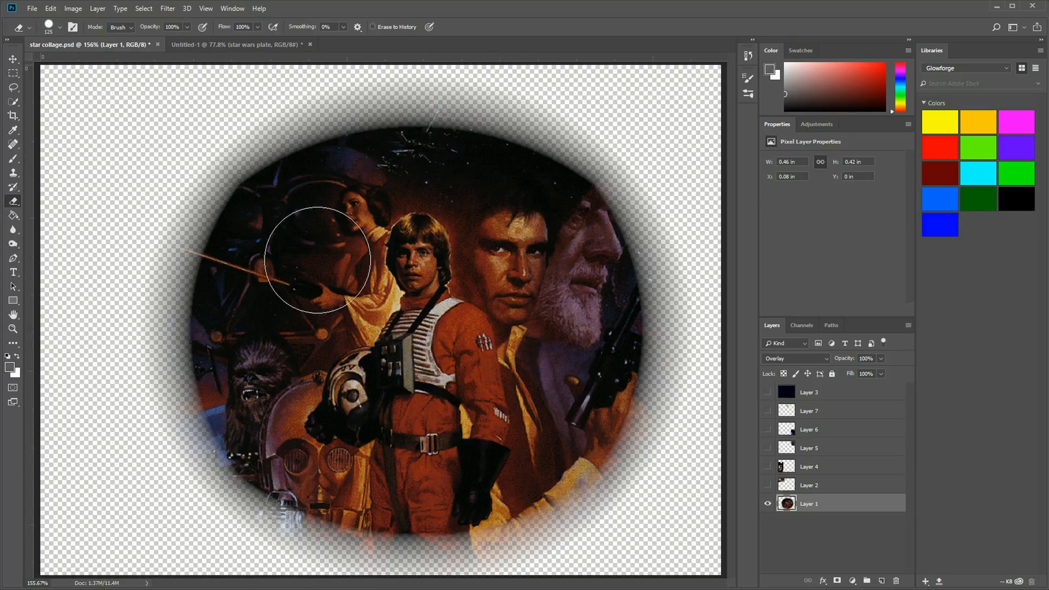
Set the eraser size to 84 px and erase a hard-edged stroke over the artwork's upper edge.
{"action": "right_click", "coordinate": [441, 288]}
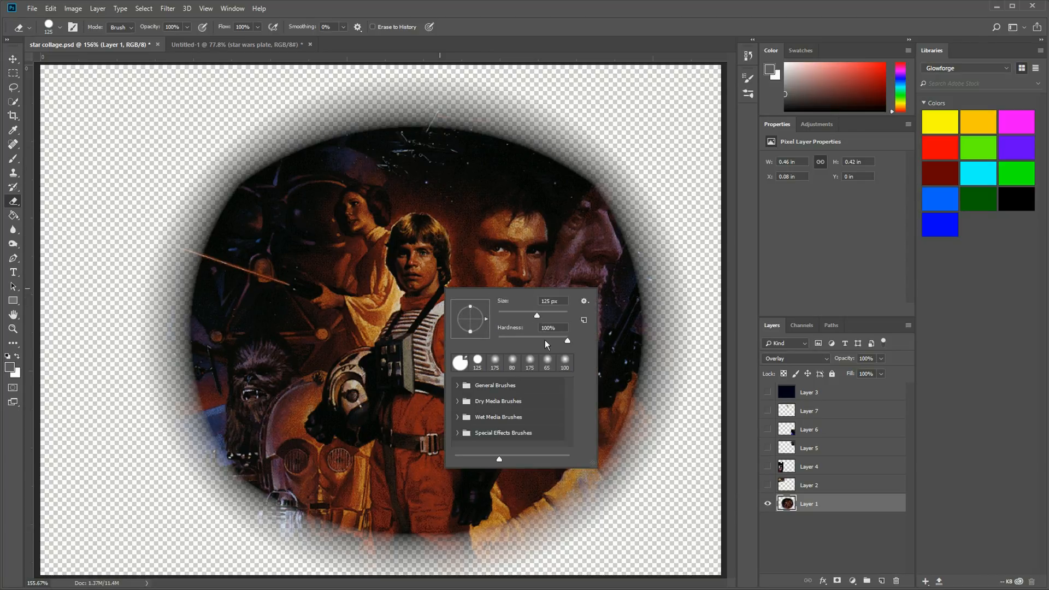
{"action": "mouse_move", "coordinate": [535, 314]}
{"action": "left_mouse_down"}
{"action": "mouse_move", "coordinate": [558, 314]}
{"action": "mouse_move", "coordinate": [512, 313]}
{"action": "left_mouse_up"}
{"action": "left_click", "coordinate": [526, 131]}
{"action": "mouse_move", "coordinate": [525, 132]}
{"action": "left_mouse_down"}
{"action": "mouse_move", "coordinate": [502, 134]}
{"action": "mouse_move", "coordinate": [467, 167]}
{"action": "mouse_move", "coordinate": [451, 213]}
{"action": "left_mouse_up"}
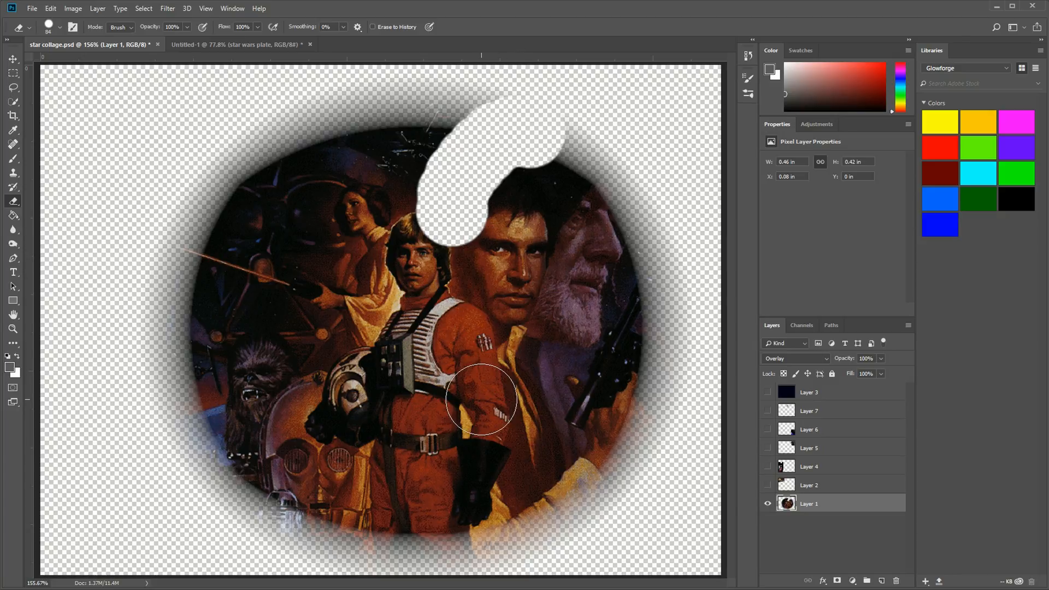
Set the eraser hardness to 0% and erase a soft curved stroke across the middle of the artwork.
{"action": "right_click", "coordinate": [483, 399]}
{"action": "left_click_drag", "start_coordinate": [608, 453], "coordinate": [526, 444]}
{"action": "mouse_move", "coordinate": [364, 312]}
{"action": "left_mouse_down"}
{"action": "mouse_move", "coordinate": [393, 374]}
{"action": "mouse_move", "coordinate": [436, 399]}
{"action": "mouse_move", "coordinate": [493, 411]}
{"action": "mouse_move", "coordinate": [566, 371]}
{"action": "left_mouse_up"}
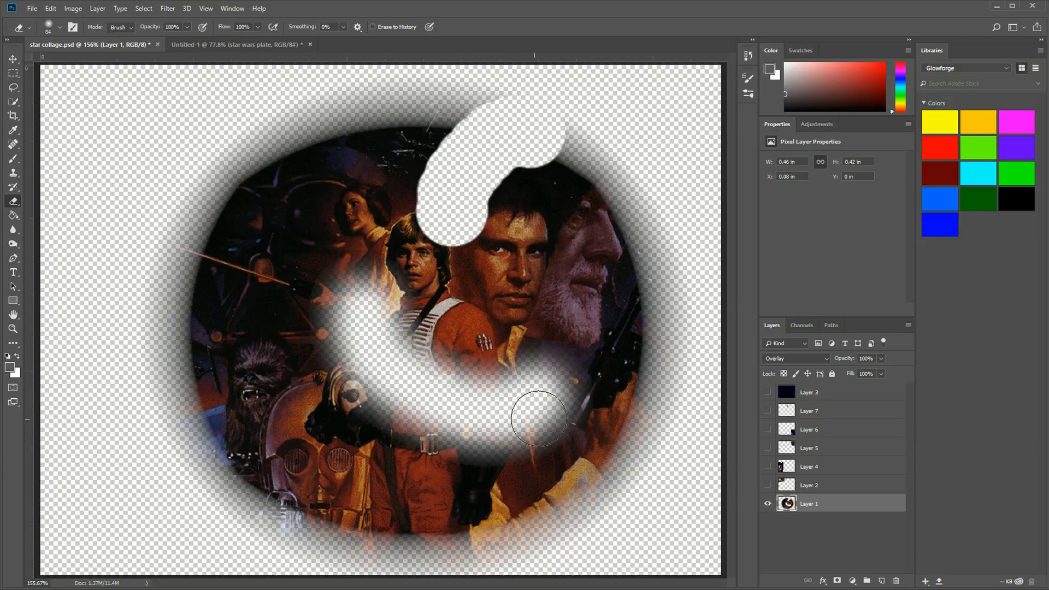
Raise the eraser hardness to about midway and erase a short stroke across the two faces beside the central figure.
{"action": "right_click", "coordinate": [553, 307]}
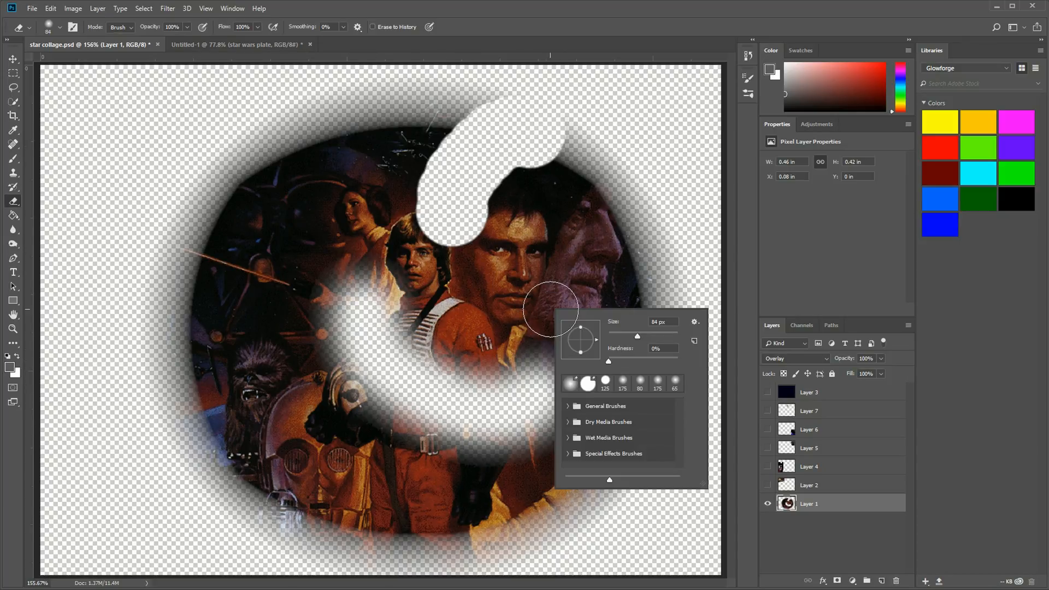
{"action": "left_click_drag", "start_coordinate": [643, 359], "coordinate": [644, 359]}
{"action": "key", "text": "Return"}
{"action": "left_click_drag", "start_coordinate": [607, 256], "coordinate": [524, 273]}
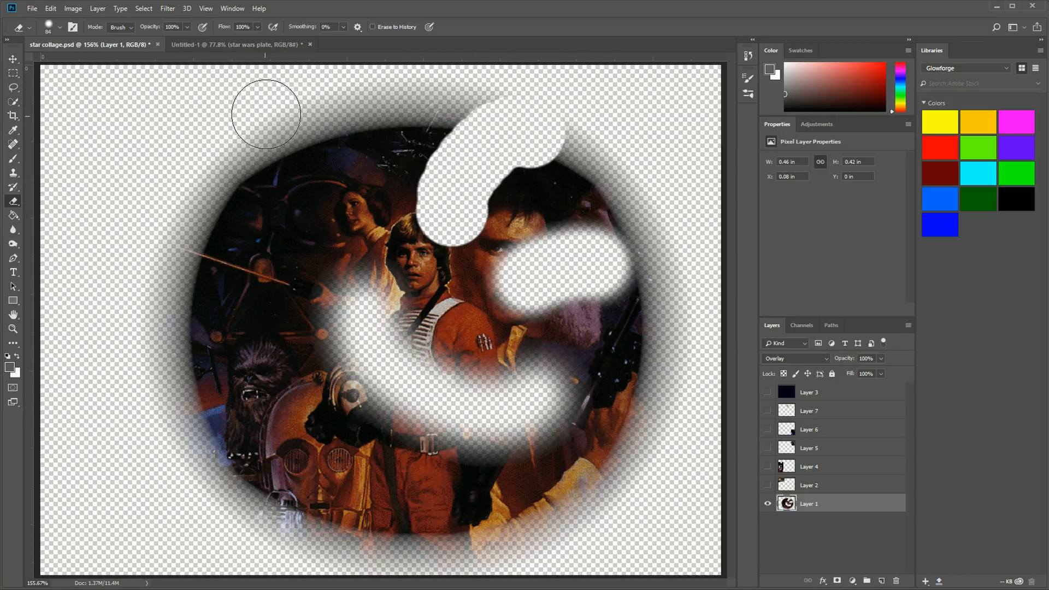
Show the History panel and enlarge it to list all recorded states.
{"action": "left_click", "coordinate": [227, 13]}
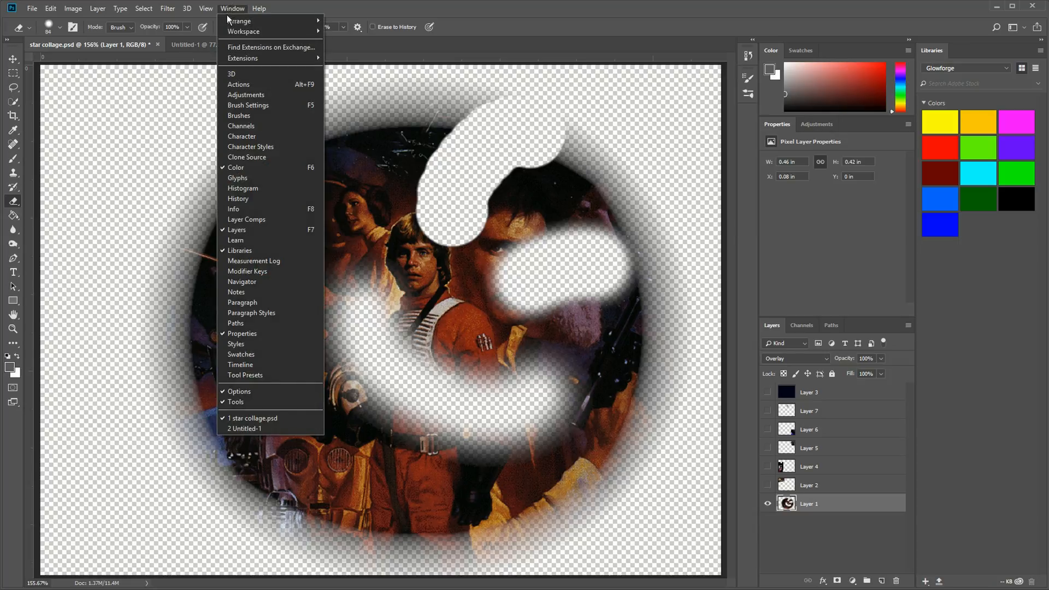
{"action": "left_click", "coordinate": [251, 198]}
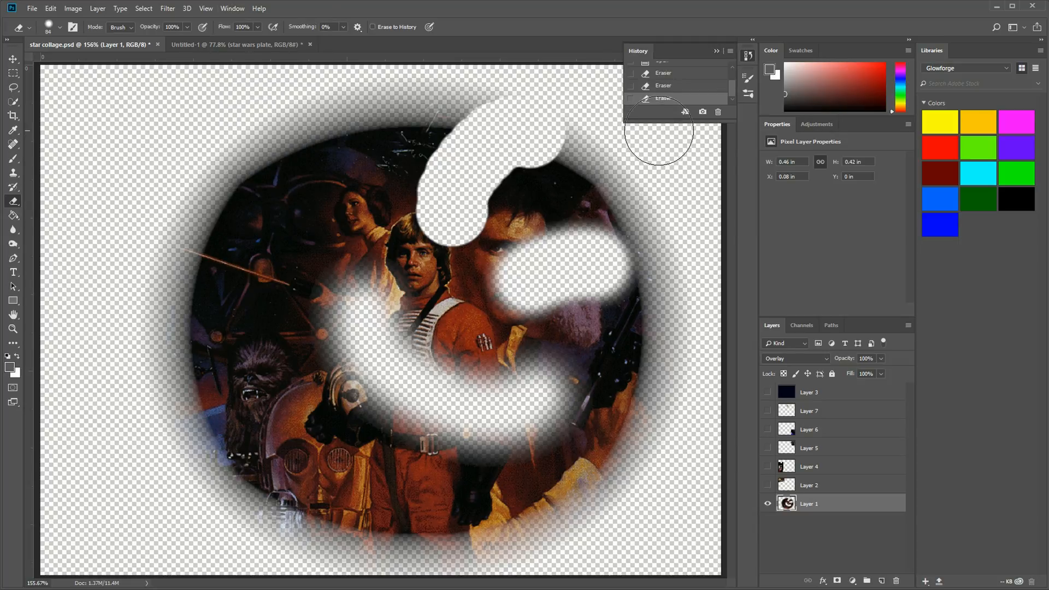
{"action": "left_click_drag", "start_coordinate": [675, 122], "coordinate": [683, 233]}
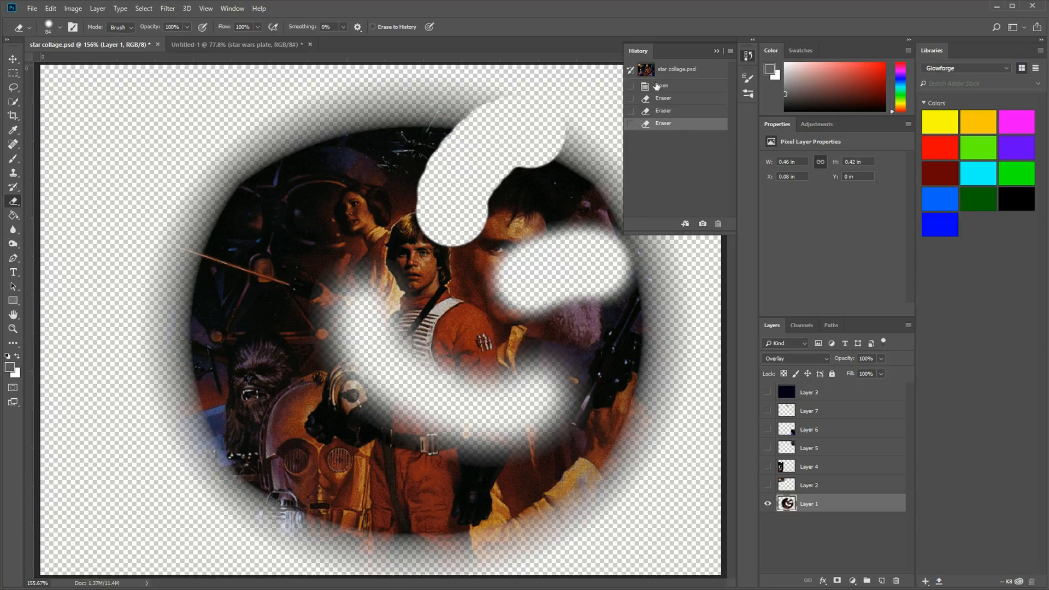
Step back through the eraser history states to Open and forward again to the latest stroke.
{"action": "left_click", "coordinate": [662, 110]}
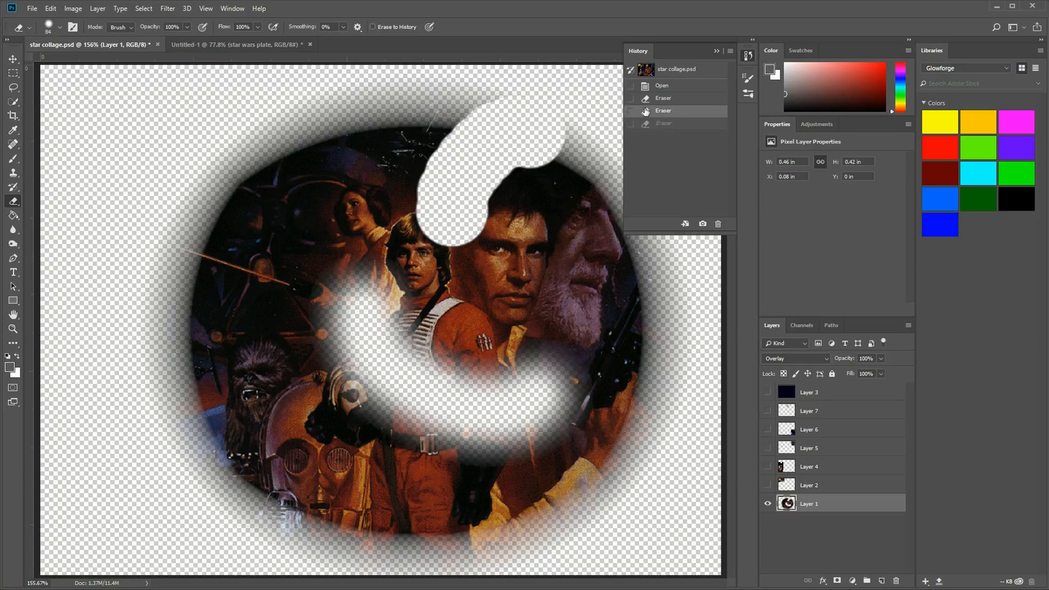
{"action": "left_click", "coordinate": [646, 98]}
{"action": "left_click", "coordinate": [644, 86]}
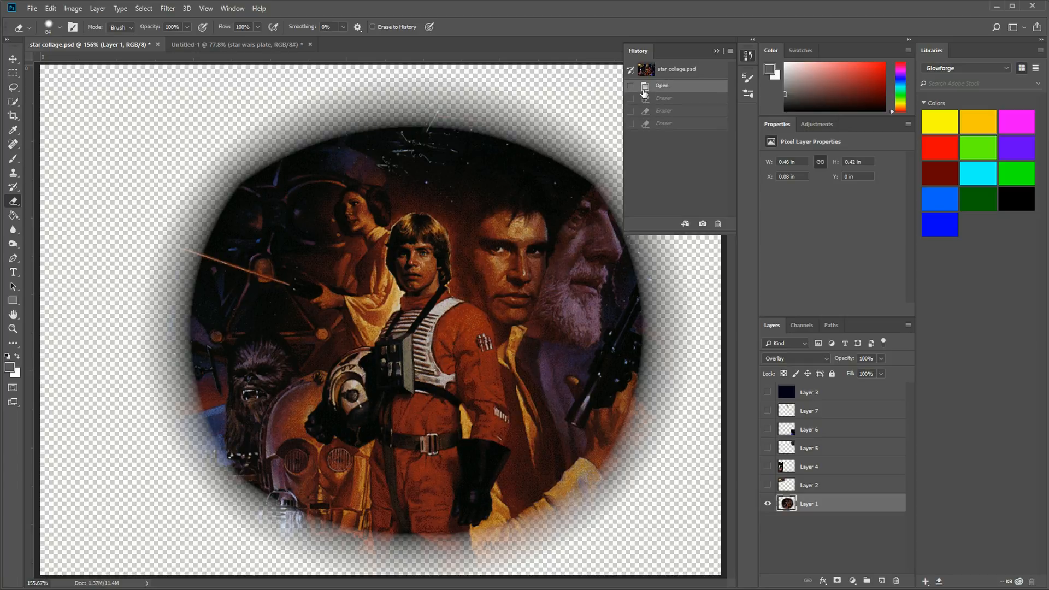
{"action": "left_click", "coordinate": [645, 99]}
{"action": "left_click", "coordinate": [646, 110]}
{"action": "left_click", "coordinate": [645, 124]}
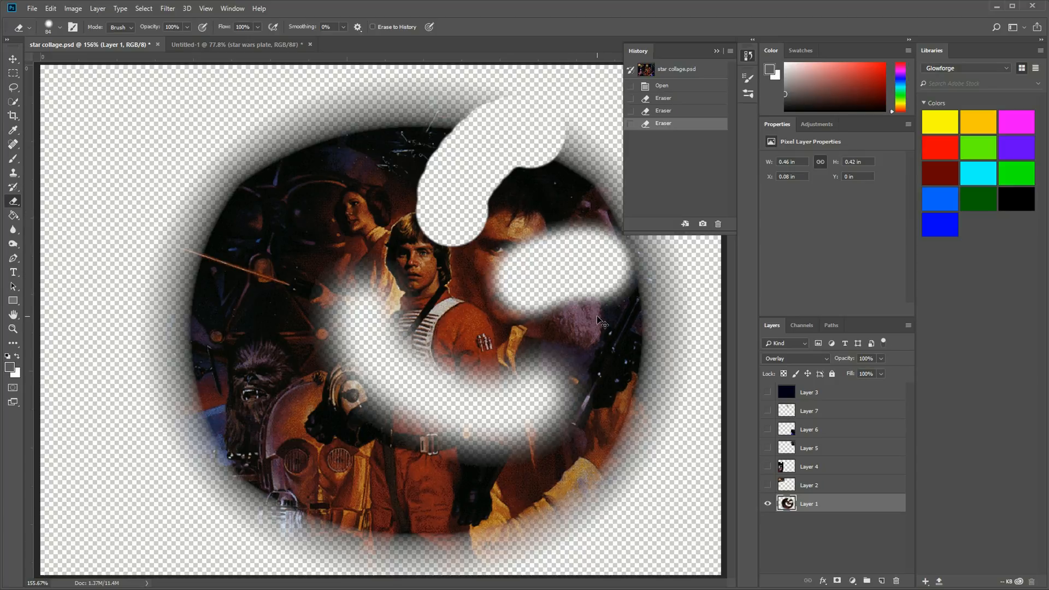
Step through the history states again and revert the collage to Open, removing all the eraser strokes.
{"action": "left_click", "coordinate": [49, 8]}
{"action": "left_click", "coordinate": [668, 165]}
{"action": "left_click", "coordinate": [668, 87]}
{"action": "left_click", "coordinate": [686, 99]}
{"action": "left_click", "coordinate": [677, 111]}
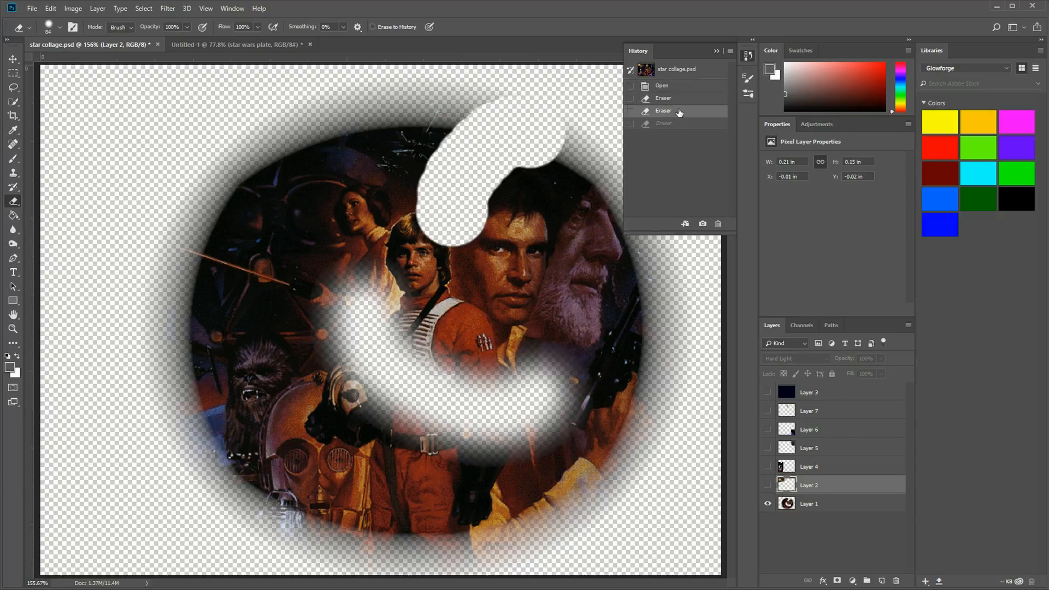
{"action": "left_click", "coordinate": [677, 124]}
{"action": "left_click", "coordinate": [676, 111]}
{"action": "left_click", "coordinate": [674, 98]}
{"action": "left_click", "coordinate": [672, 86]}
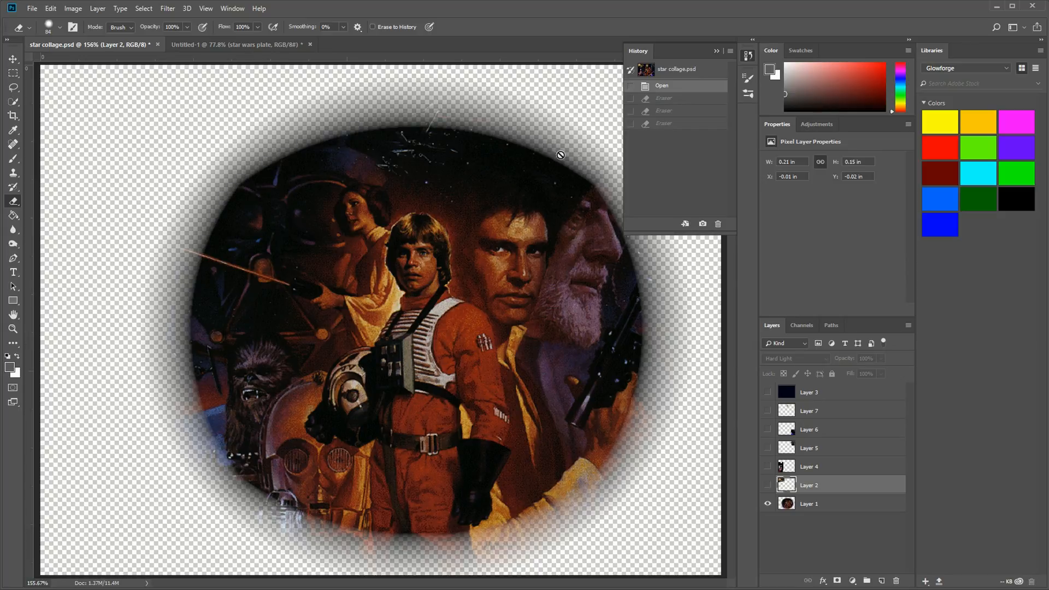
Return to the Untitled-1 plate document and collapse the History panel.
{"action": "left_click", "coordinate": [241, 47]}
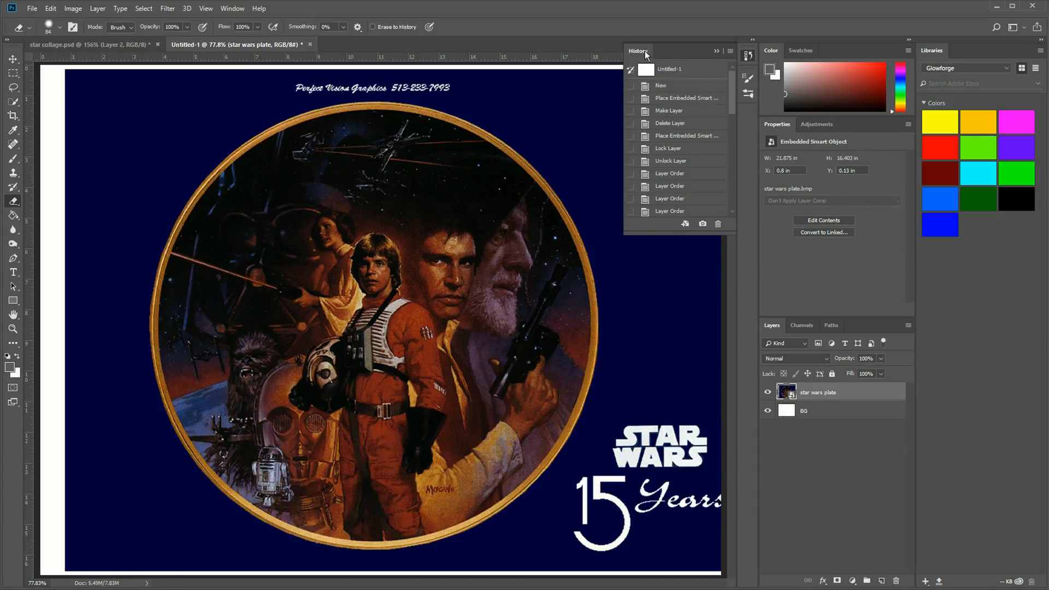
{"action": "left_click", "coordinate": [716, 50]}
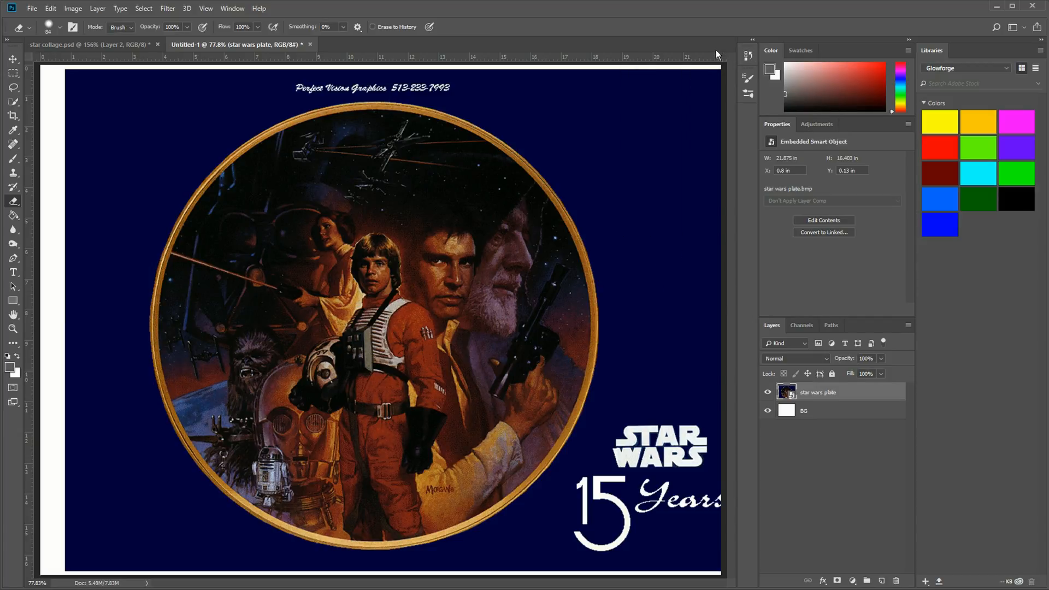
{"action": "left_click", "coordinate": [719, 51]}
{"action": "left_click", "coordinate": [720, 50]}
{"action": "left_click", "coordinate": [722, 51]}
{"action": "left_click", "coordinate": [715, 48]}
Draw a circular Elliptical Marquee selection outward from the plate's center, reaching just inside its gold rim.
{"action": "left_click", "coordinate": [13, 73]}
{"action": "left_click", "coordinate": [72, 83]}
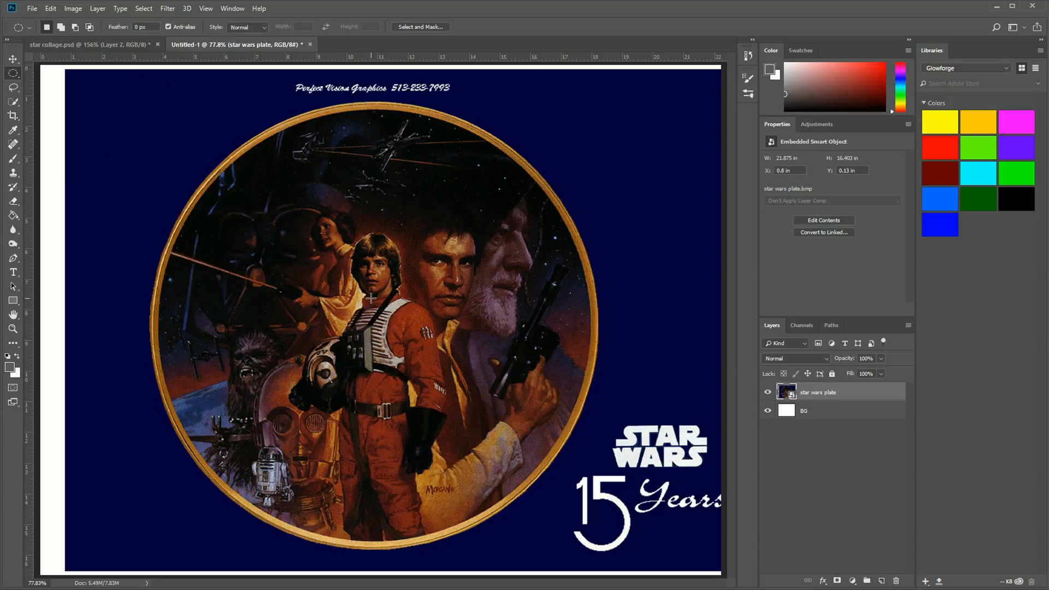
{"action": "left_click_drag", "start_coordinate": [374, 305], "coordinate": [582, 546]}
{"action": "key", "text": "alt+space"}
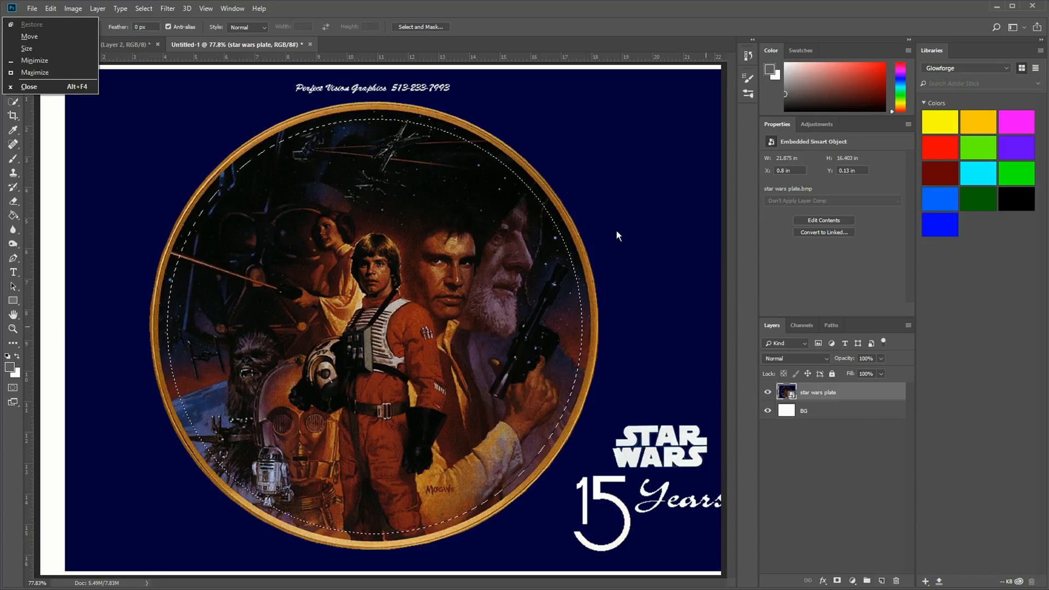
Add a layer mask to the star wars plate layer from the circular selection and hide the BG layer.
{"action": "left_click", "coordinate": [445, 45]}
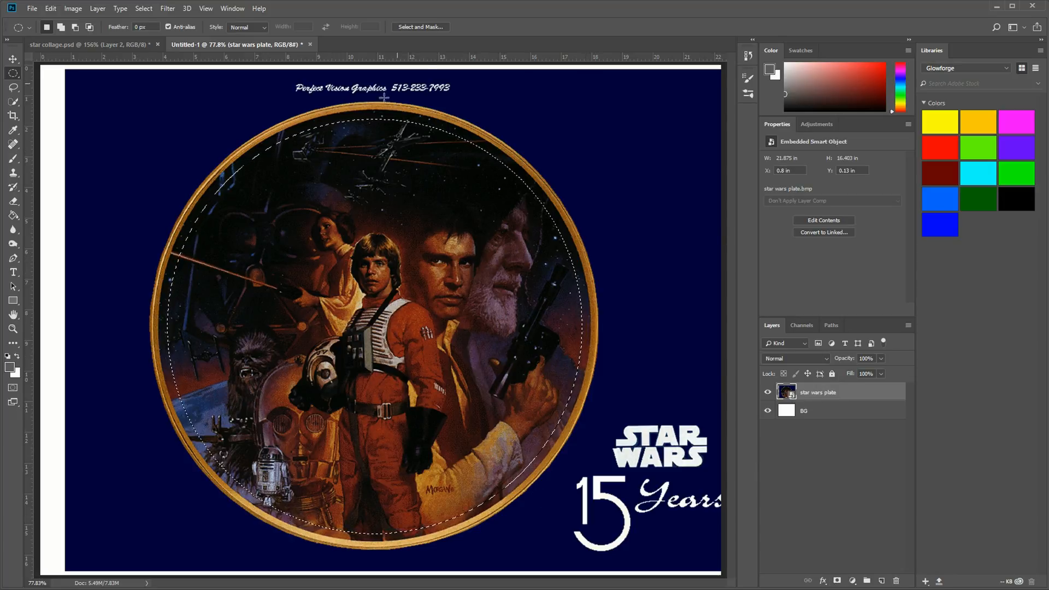
{"action": "left_click", "coordinate": [836, 580]}
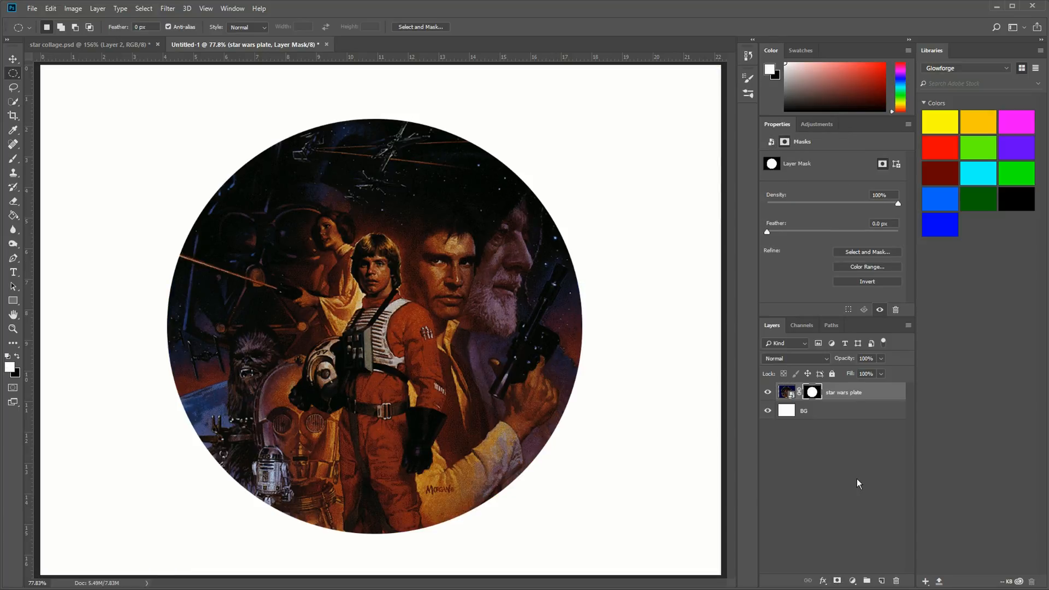
{"action": "left_click", "coordinate": [767, 410]}
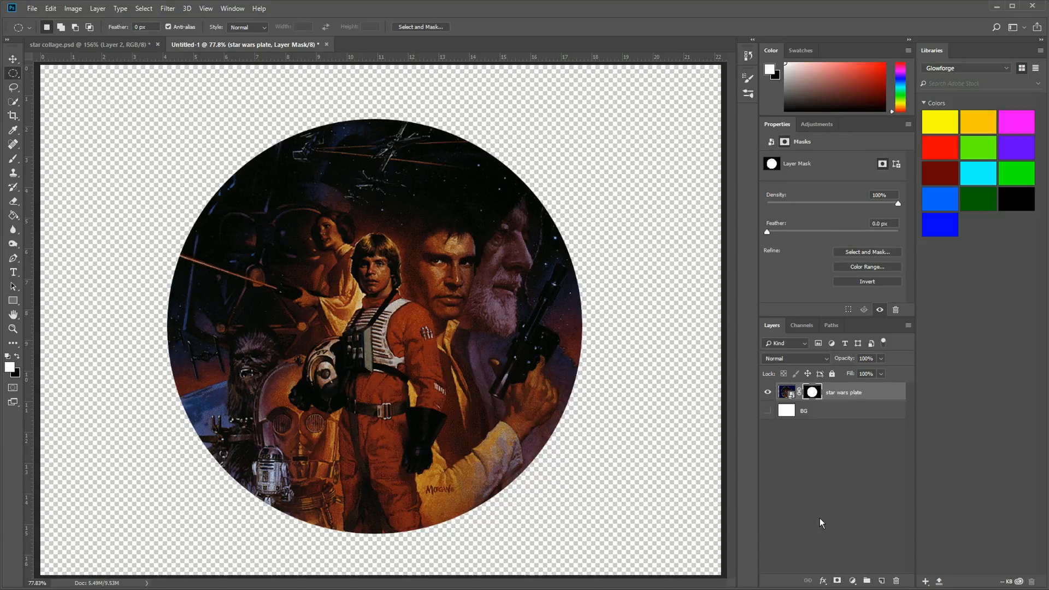
View the star wars plate layer's mask on its own and return to the masked artwork, twice.
{"action": "left_click", "coordinate": [815, 396], "text": "alt"}
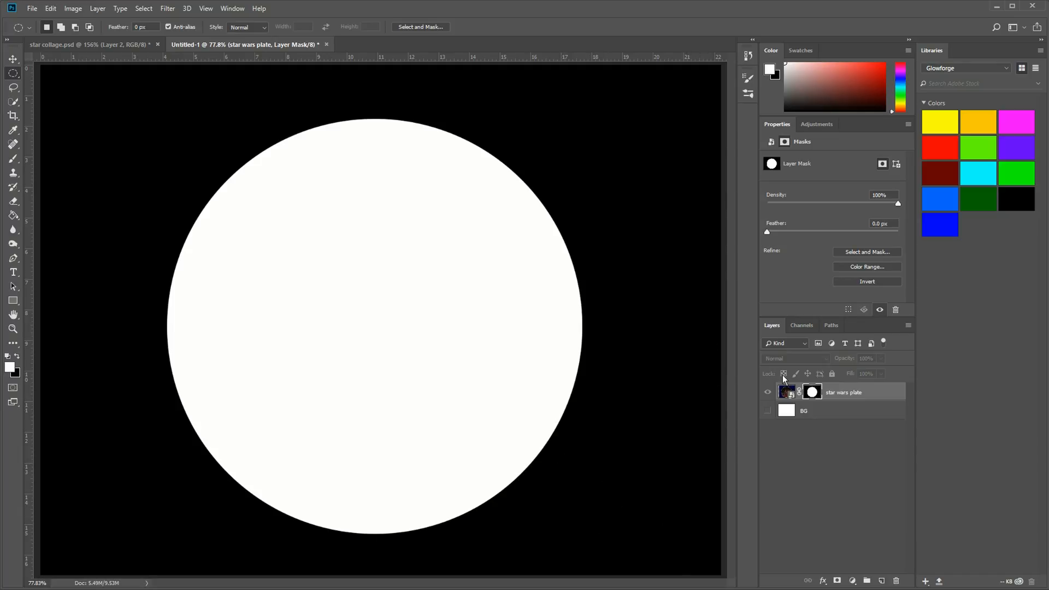
{"action": "left_click", "coordinate": [816, 399], "text": "alt"}
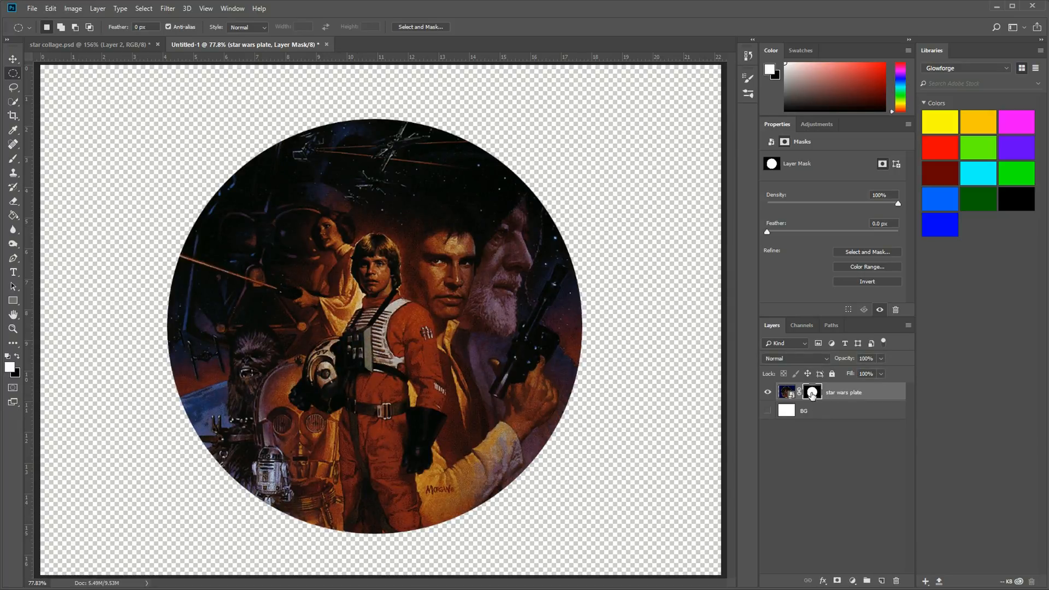
{"action": "left_click", "coordinate": [813, 395], "text": "alt"}
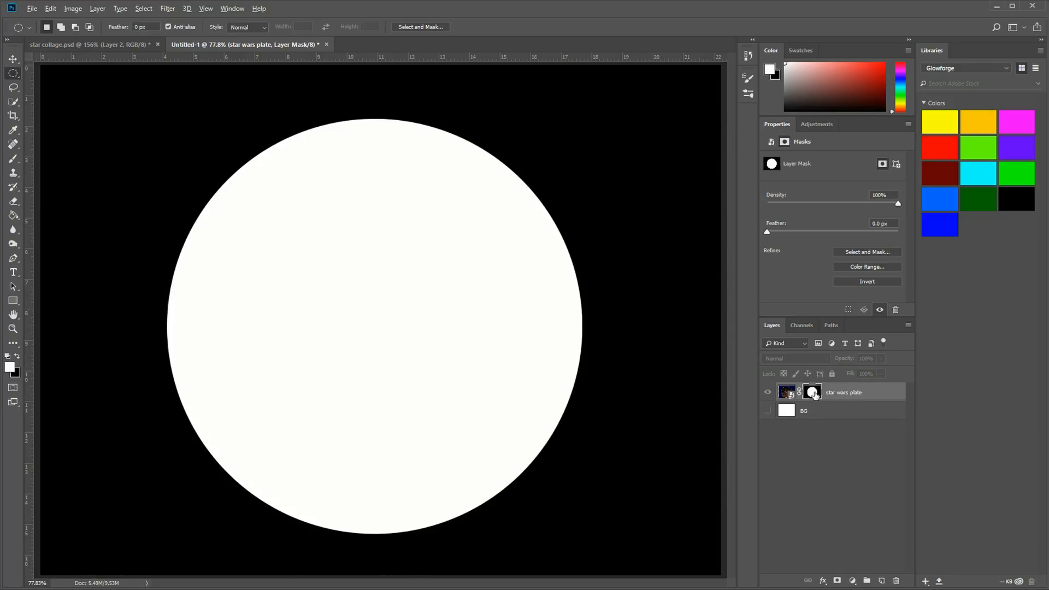
{"action": "left_click", "coordinate": [814, 395], "text": "alt"}
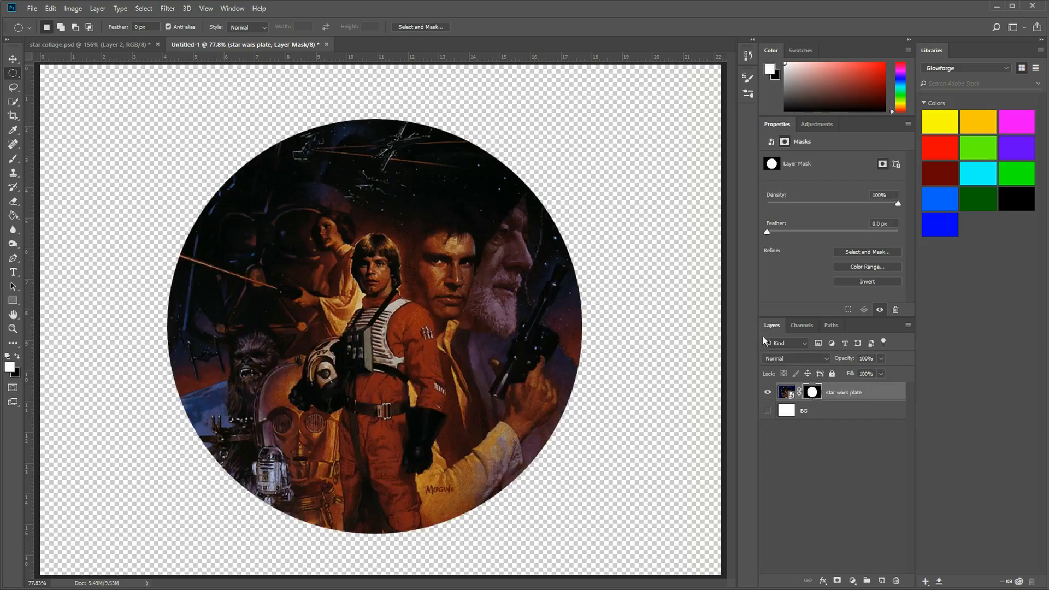
Repeatedly disable and re-enable the star wars plate layer mask to compare the full and masked artwork.
{"action": "left_click", "coordinate": [813, 394], "text": "shift"}
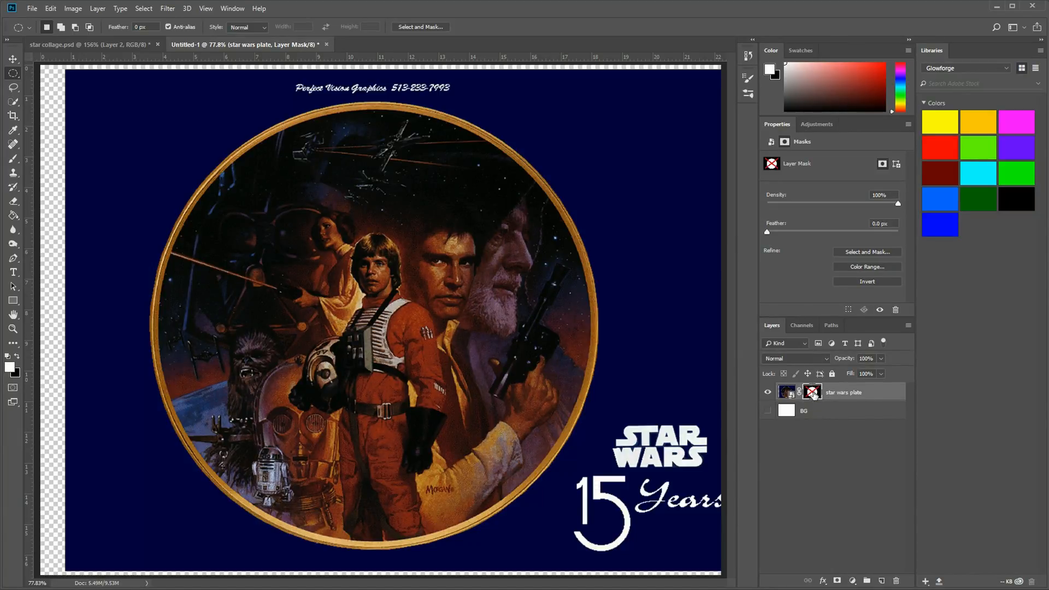
{"action": "left_click", "coordinate": [813, 394], "text": "shift"}
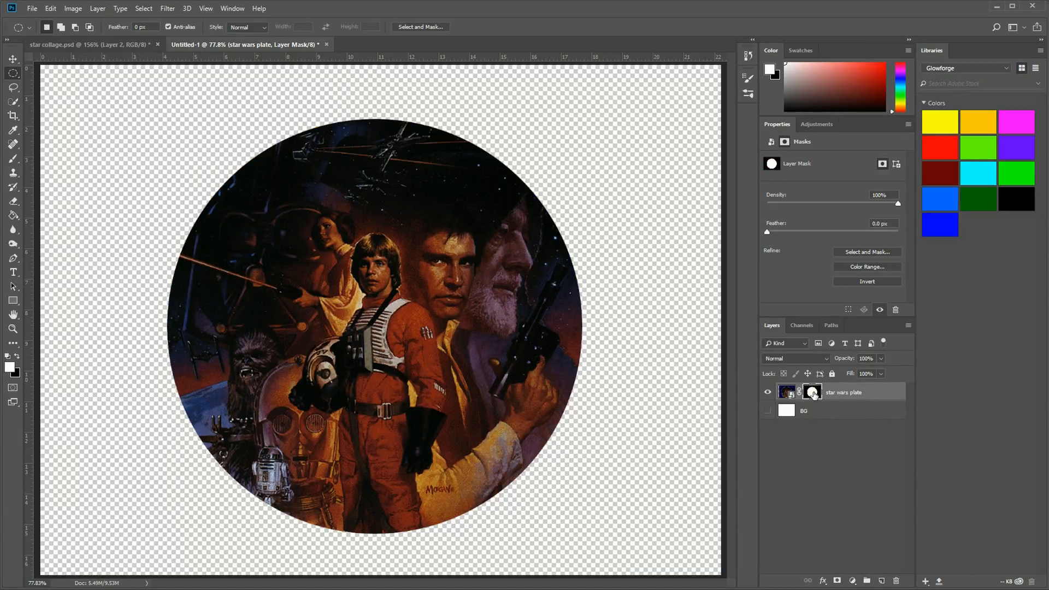
{"action": "left_click", "coordinate": [814, 394], "text": "shift"}
{"action": "left_click", "coordinate": [814, 394], "text": "shift"}
{"action": "left_click", "coordinate": [814, 394], "text": "shift"}
{"action": "left_click", "coordinate": [814, 394], "text": "shift"}
{"action": "left_click", "coordinate": [813, 394], "text": "shift"}
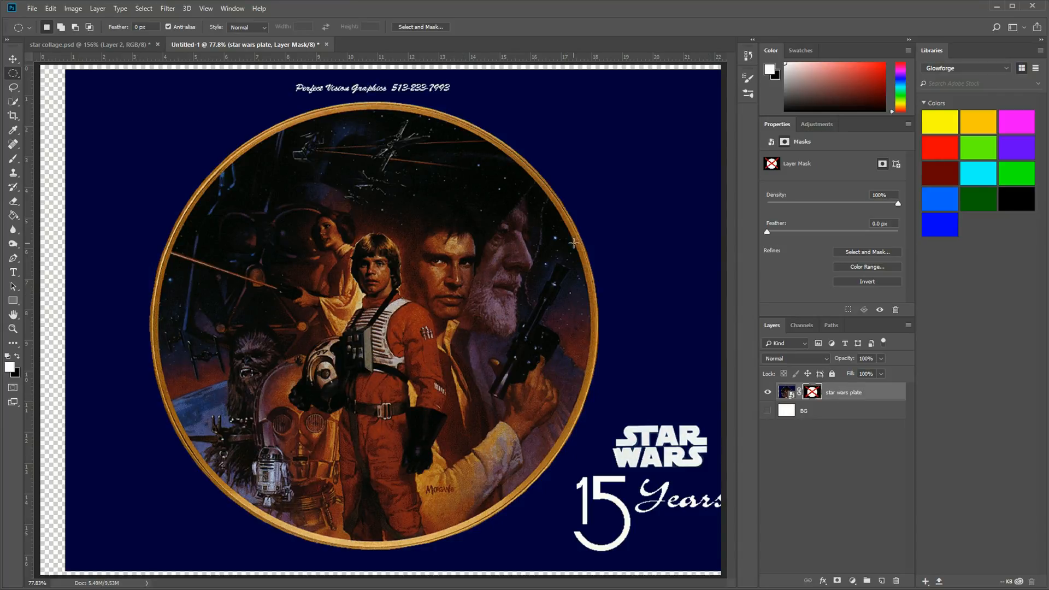
{"action": "left_click", "coordinate": [814, 394], "text": "shift"}
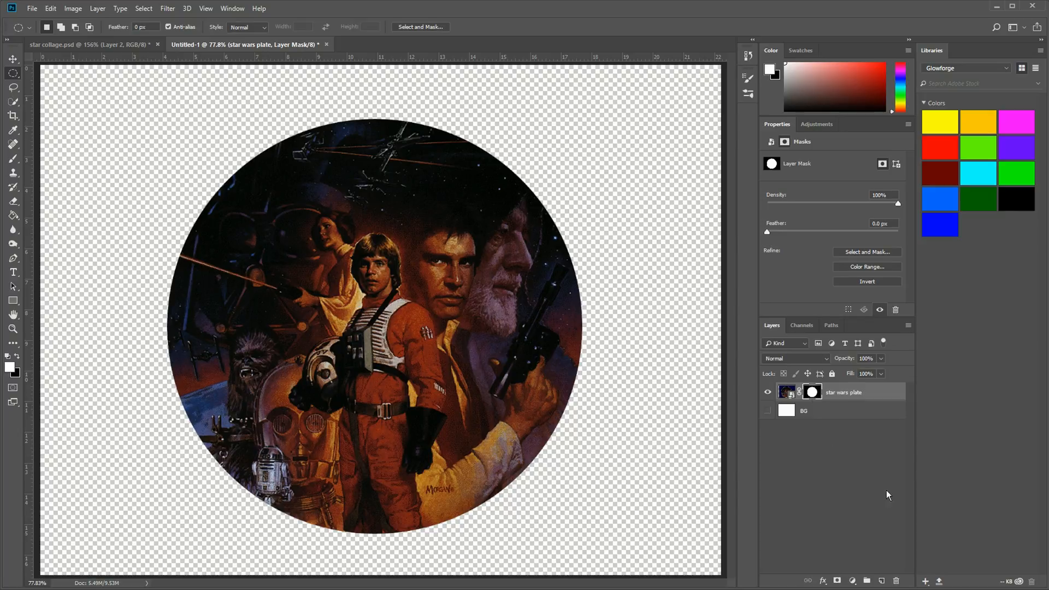
Show all the hidden layers above Layer 1 in star collage.psd and return to the Untitled-1 document.
{"action": "left_click", "coordinate": [109, 45]}
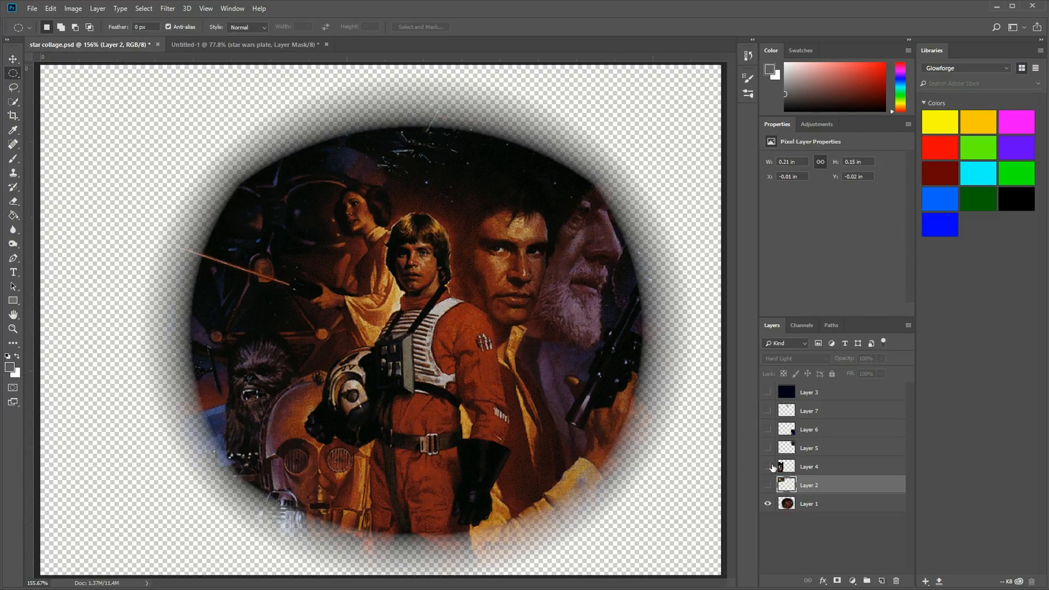
{"action": "left_click_drag", "start_coordinate": [767, 485], "coordinate": [760, 389]}
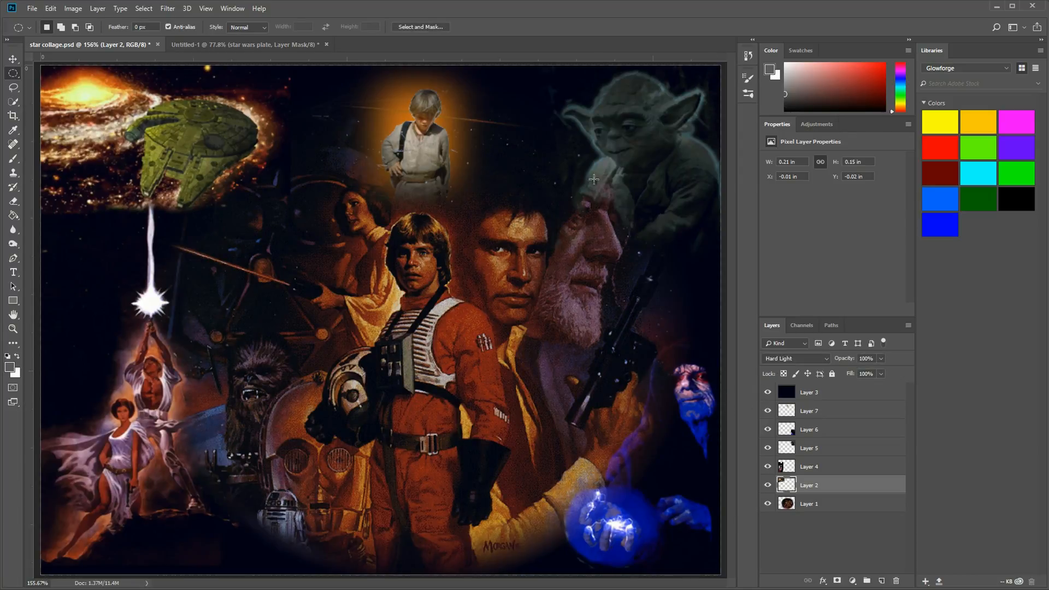
{"action": "left_click", "coordinate": [242, 46]}
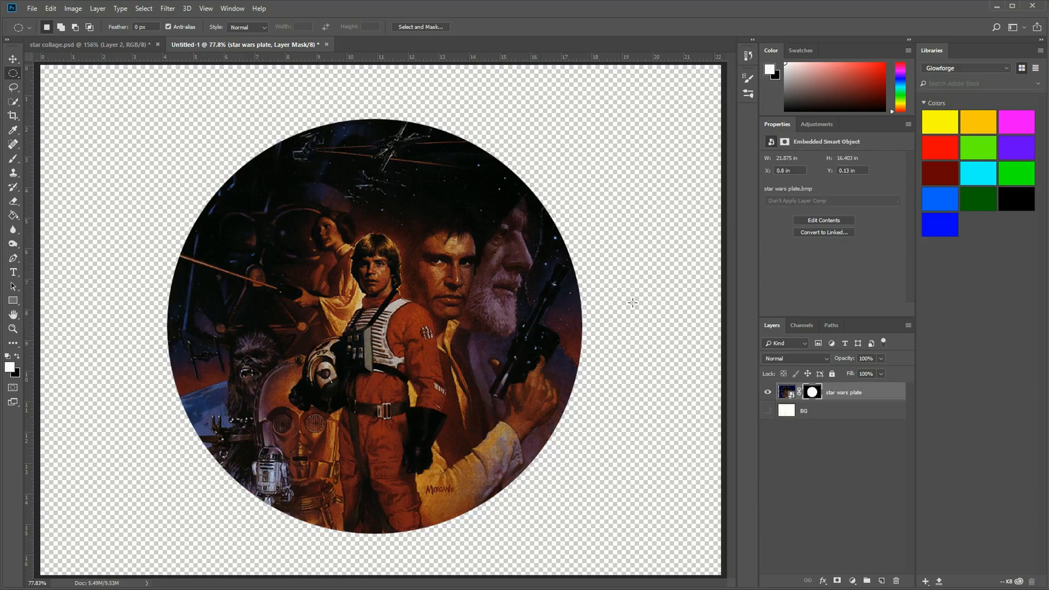
Start Select and Mask on the plate's layer mask and preview it as an Overlay at 81% opacity.
{"action": "left_click", "coordinate": [421, 27]}
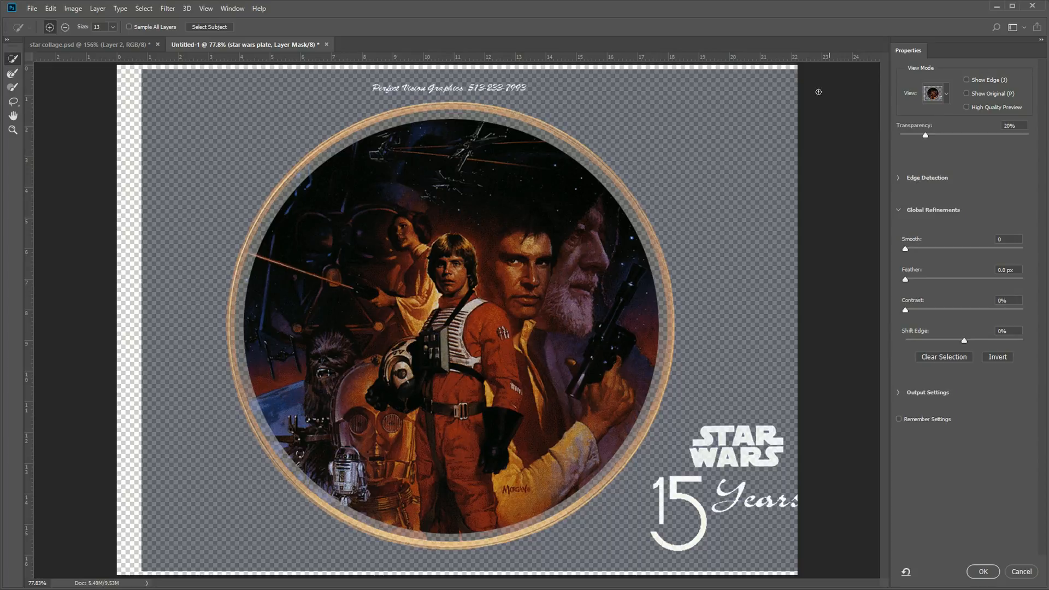
{"action": "left_click", "coordinate": [945, 97]}
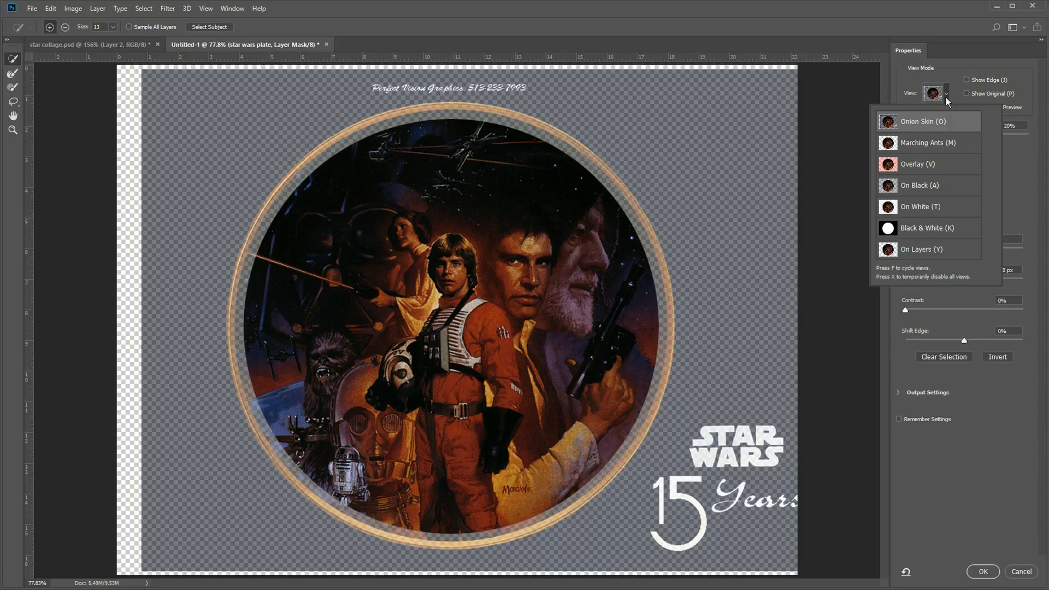
{"action": "left_click", "coordinate": [948, 98]}
{"action": "left_click", "coordinate": [949, 98]}
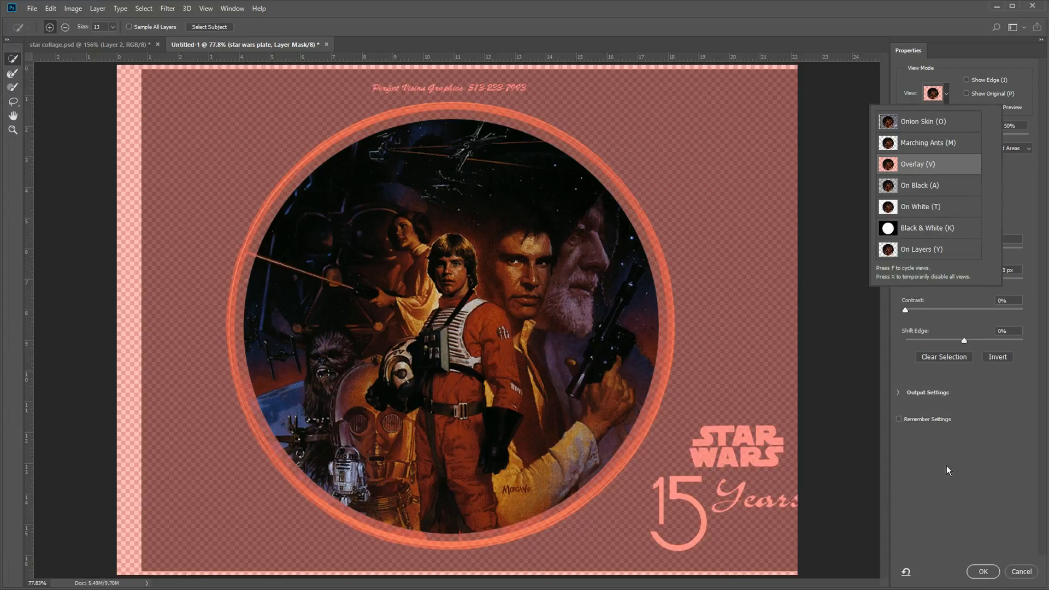
{"action": "left_click", "coordinate": [947, 463]}
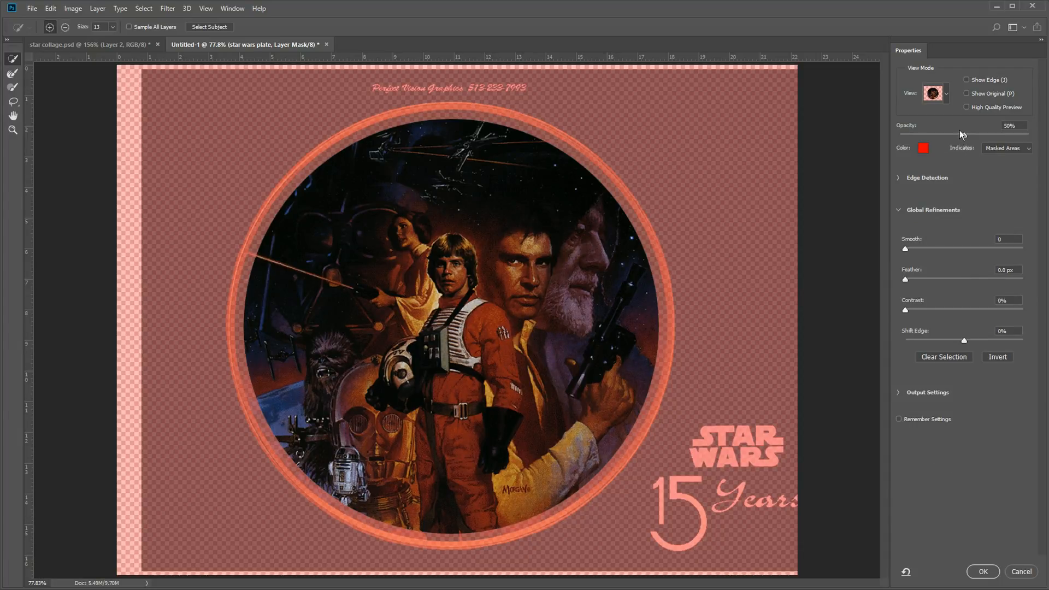
{"action": "left_click_drag", "start_coordinate": [964, 133], "coordinate": [1004, 148]}
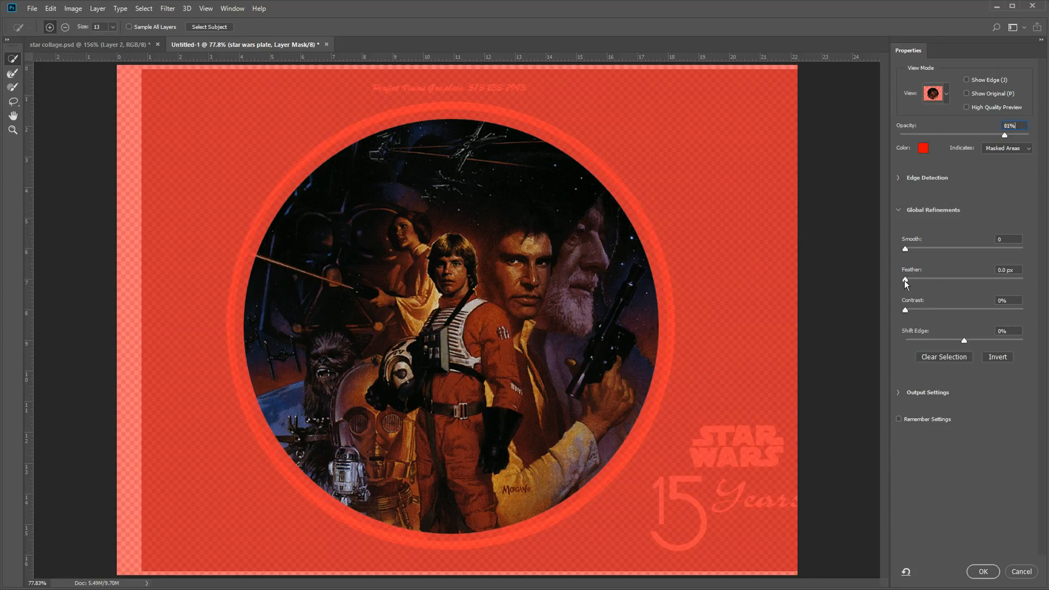
Soften the mask edge with a 23.1 px feather and shift the edge inward to -12%.
{"action": "left_click_drag", "start_coordinate": [906, 280], "coordinate": [961, 281]}
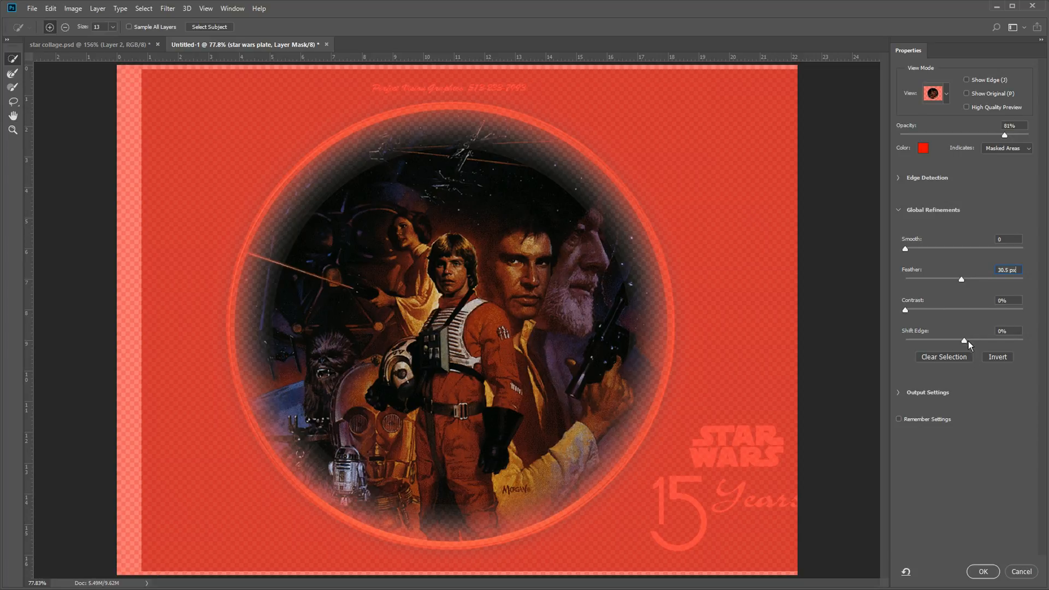
{"action": "mouse_move", "coordinate": [965, 340]}
{"action": "left_mouse_down"}
{"action": "mouse_move", "coordinate": [1035, 342]}
{"action": "mouse_move", "coordinate": [968, 330]}
{"action": "mouse_move", "coordinate": [934, 340]}
{"action": "mouse_move", "coordinate": [951, 342]}
{"action": "left_mouse_up"}
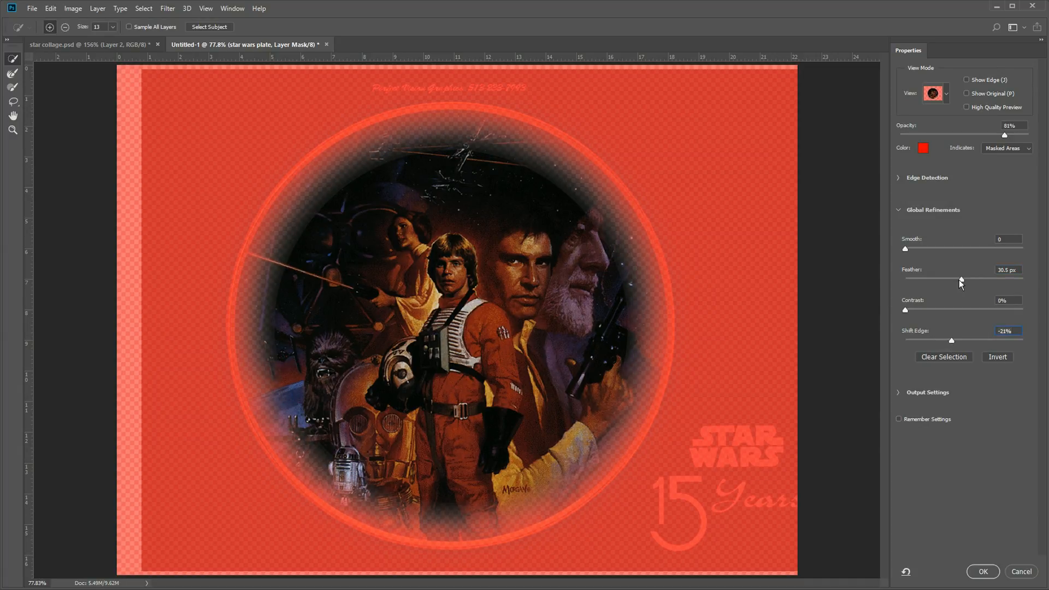
{"action": "left_click_drag", "start_coordinate": [960, 279], "coordinate": [957, 280]}
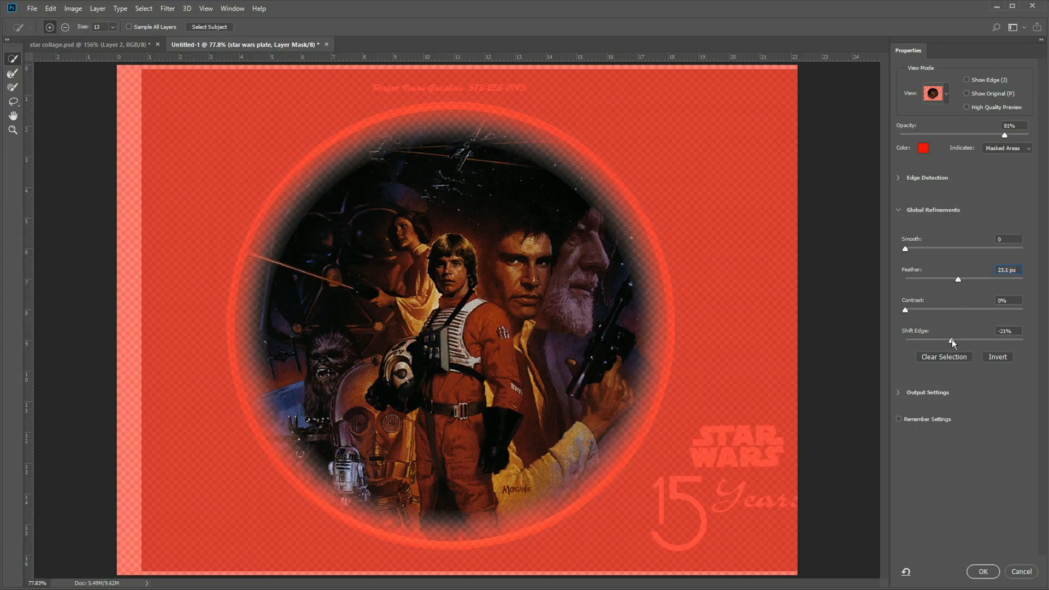
{"action": "left_click_drag", "start_coordinate": [951, 339], "coordinate": [949, 343]}
Switch the mask preview to On Black and raise its opacity to 100%.
{"action": "left_click", "coordinate": [947, 95]}
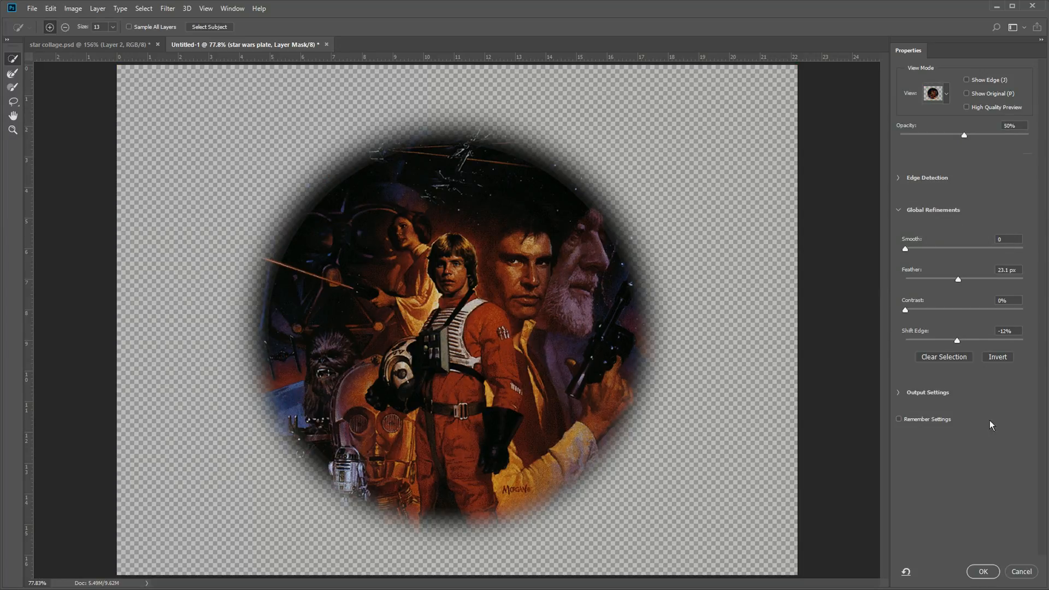
{"action": "left_click_drag", "start_coordinate": [963, 135], "coordinate": [992, 135]}
{"action": "left_click", "coordinate": [945, 94]}
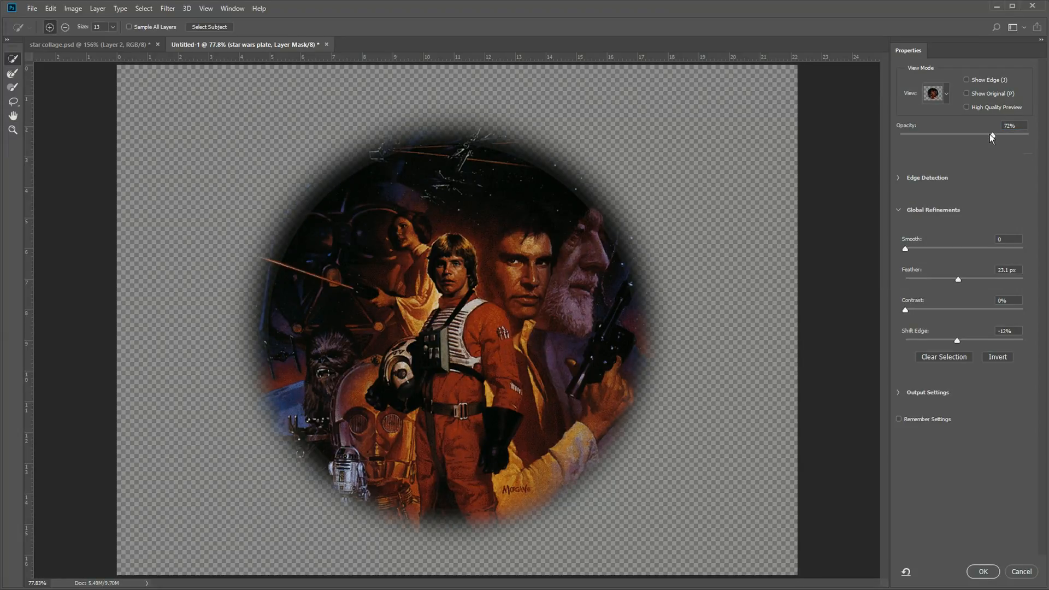
{"action": "left_click_drag", "start_coordinate": [991, 134], "coordinate": [1029, 137]}
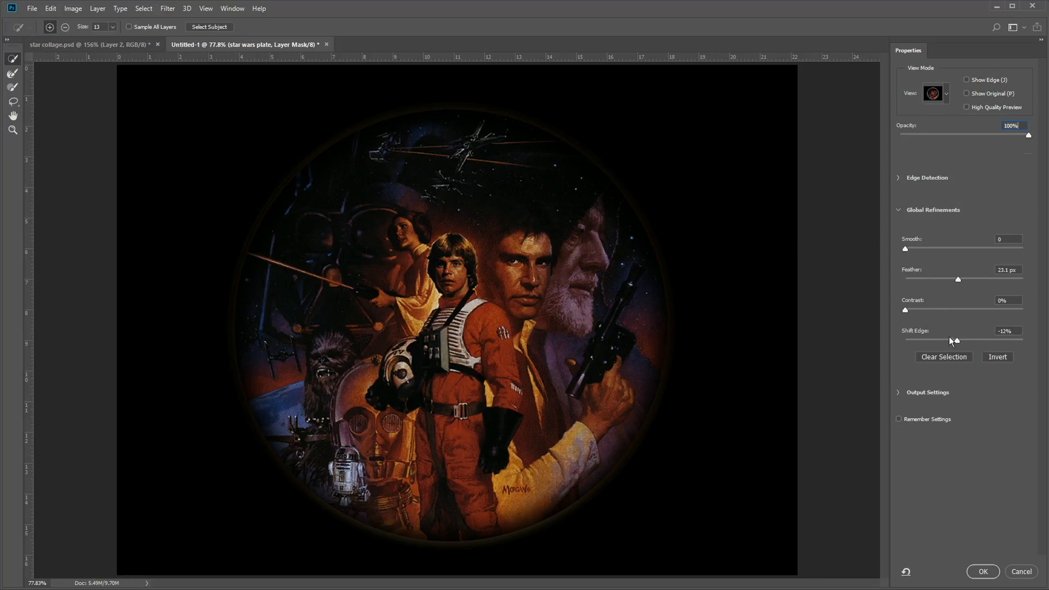
Set Shift Edge to -84% and Feather to about 22 px, and apply the refinement to the plate's mask.
{"action": "left_click_drag", "start_coordinate": [955, 339], "coordinate": [936, 345]}
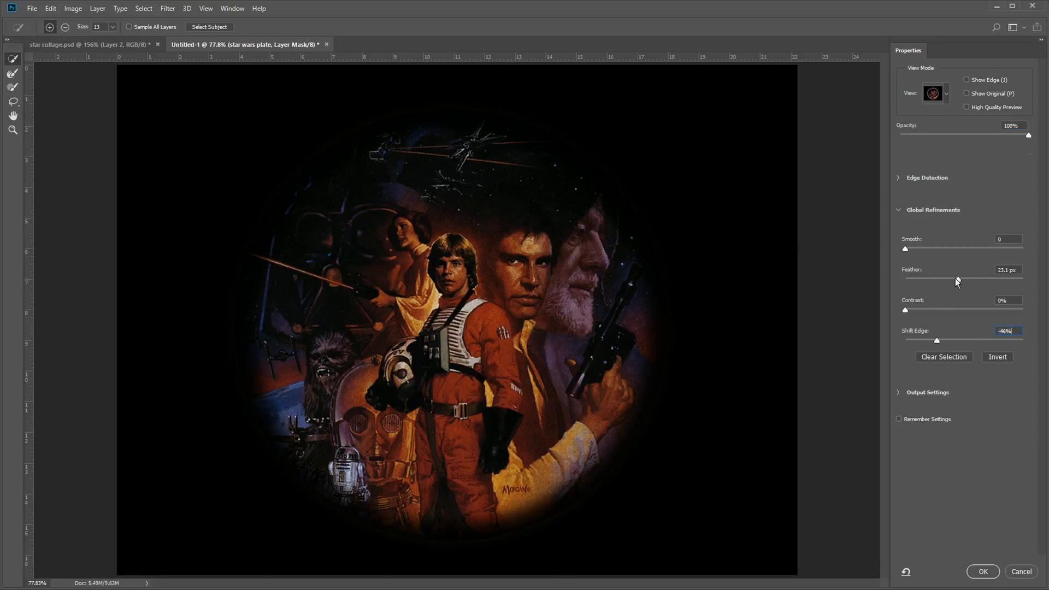
{"action": "left_click_drag", "start_coordinate": [956, 278], "coordinate": [955, 281]}
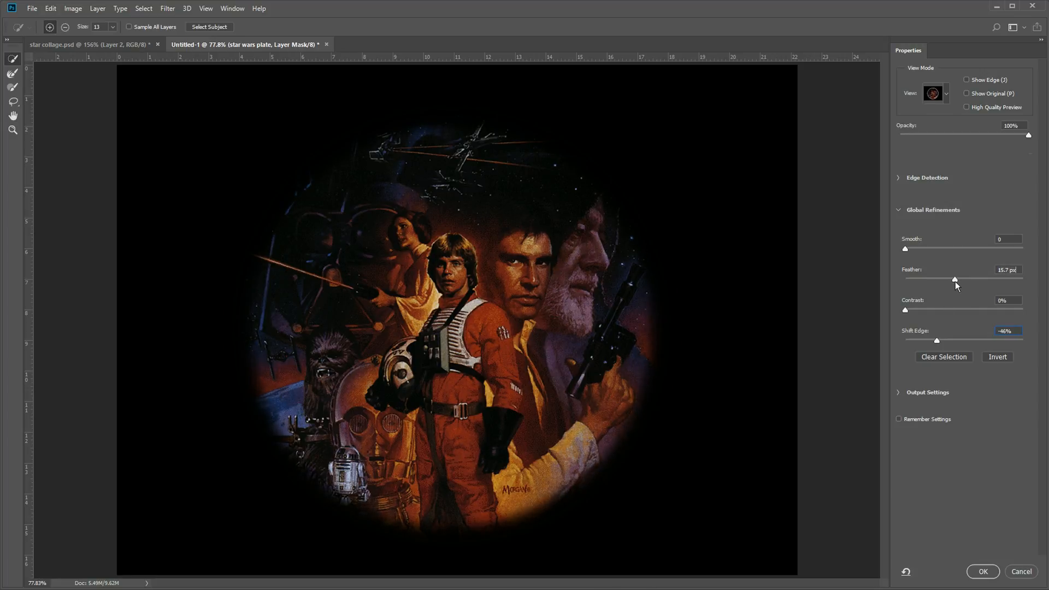
{"action": "left_click_drag", "start_coordinate": [936, 341], "coordinate": [934, 340]}
{"action": "mouse_move", "coordinate": [909, 338]}
{"action": "left_mouse_down"}
{"action": "mouse_move", "coordinate": [892, 340]}
{"action": "mouse_move", "coordinate": [914, 339]}
{"action": "left_mouse_up"}
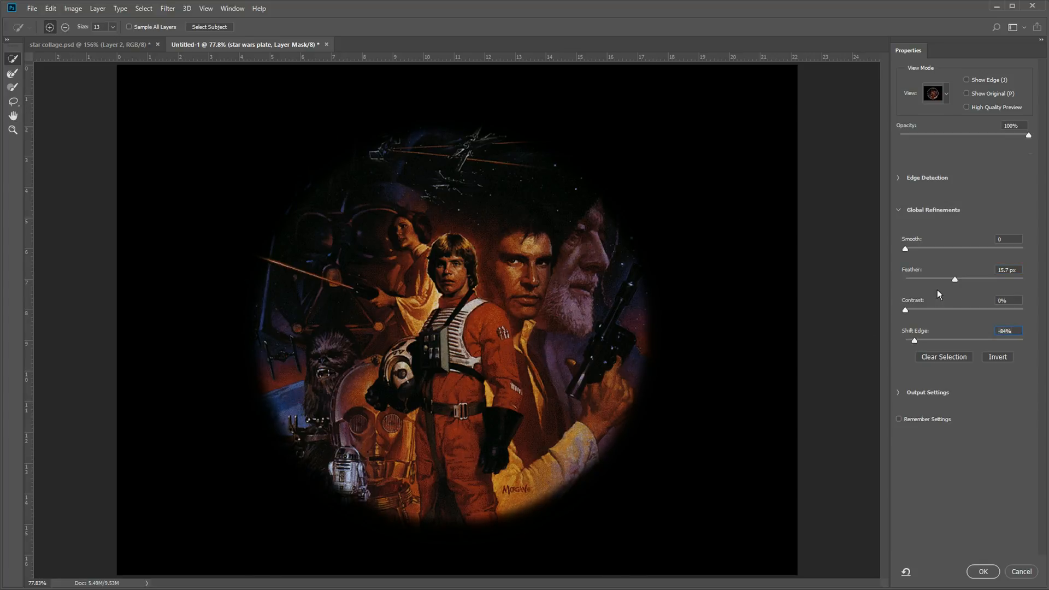
{"action": "left_click_drag", "start_coordinate": [952, 277], "coordinate": [957, 277]}
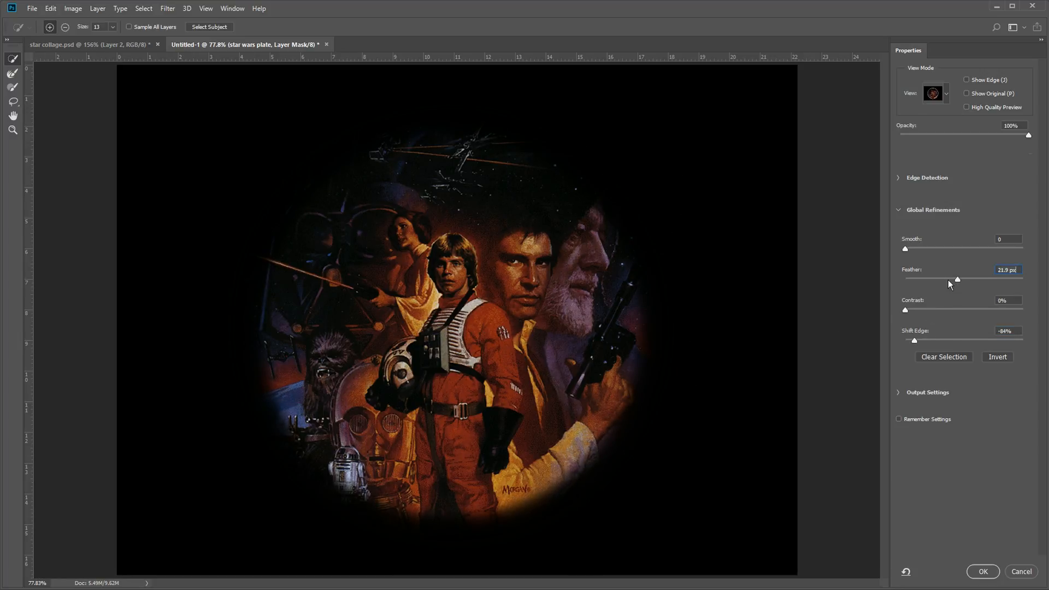
{"action": "left_click_drag", "start_coordinate": [957, 278], "coordinate": [958, 278]}
{"action": "left_click", "coordinate": [983, 571]}
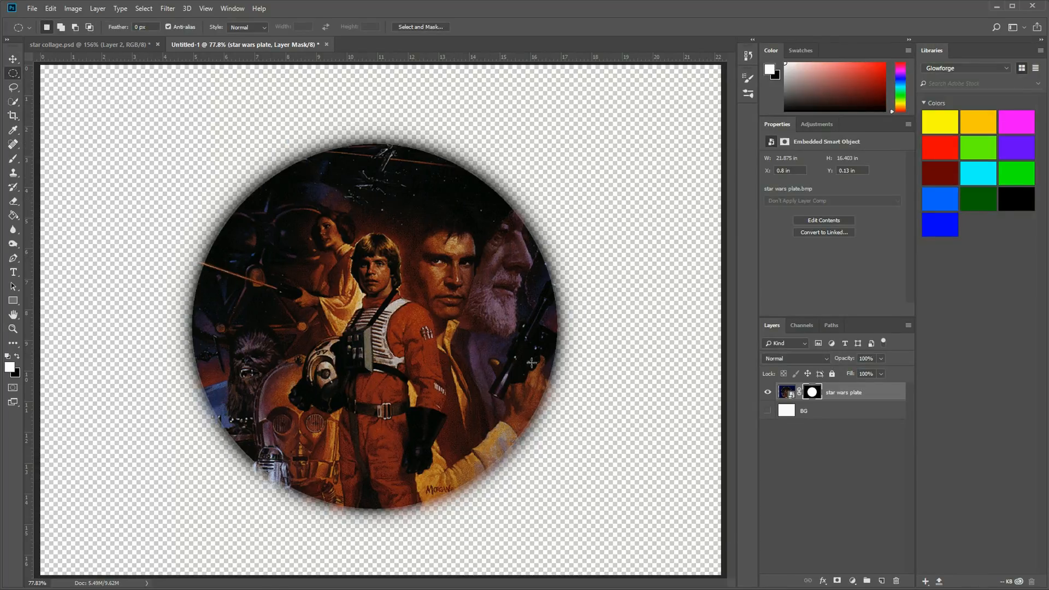
Inspect the feathered layer mask on its own and return to the normal image view.
{"action": "left_click", "coordinate": [813, 394], "text": "alt"}
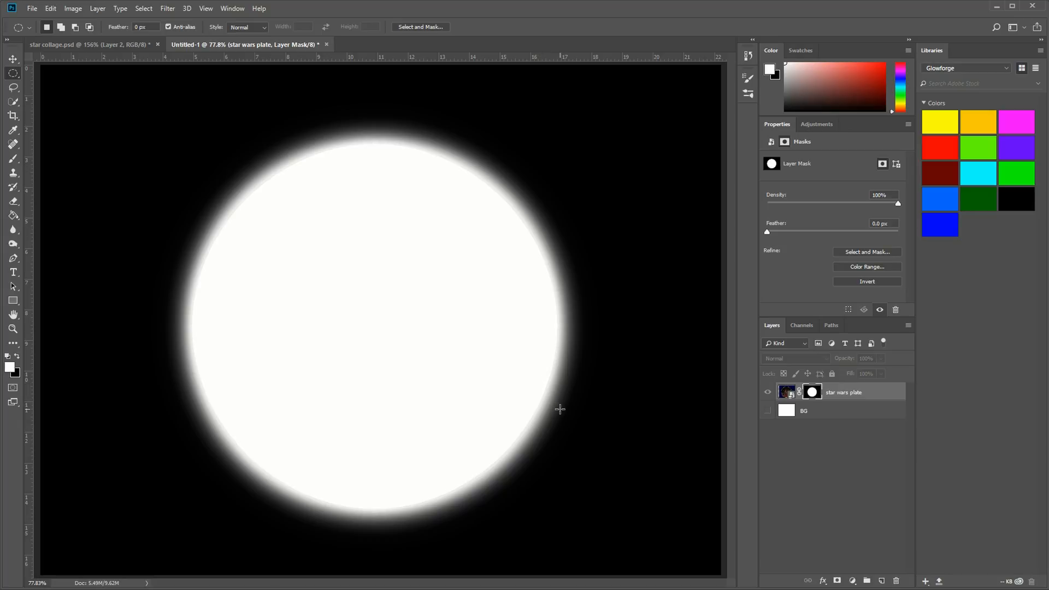
{"action": "left_click", "coordinate": [812, 392], "text": "alt"}
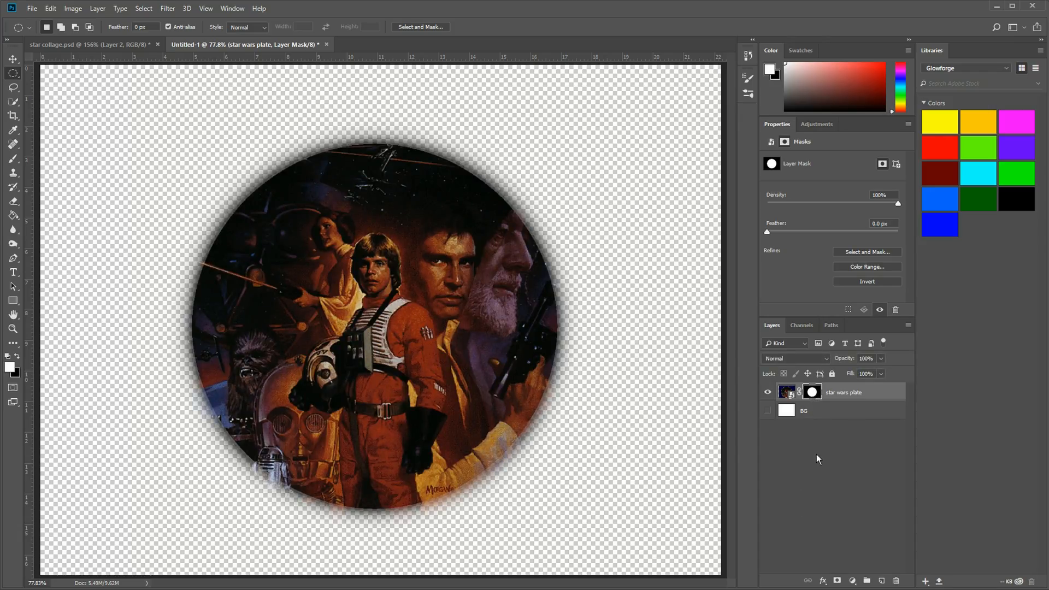
Make the BG layer visible and select it for editing.
{"action": "left_click", "coordinate": [767, 413]}
{"action": "left_click", "coordinate": [787, 419]}
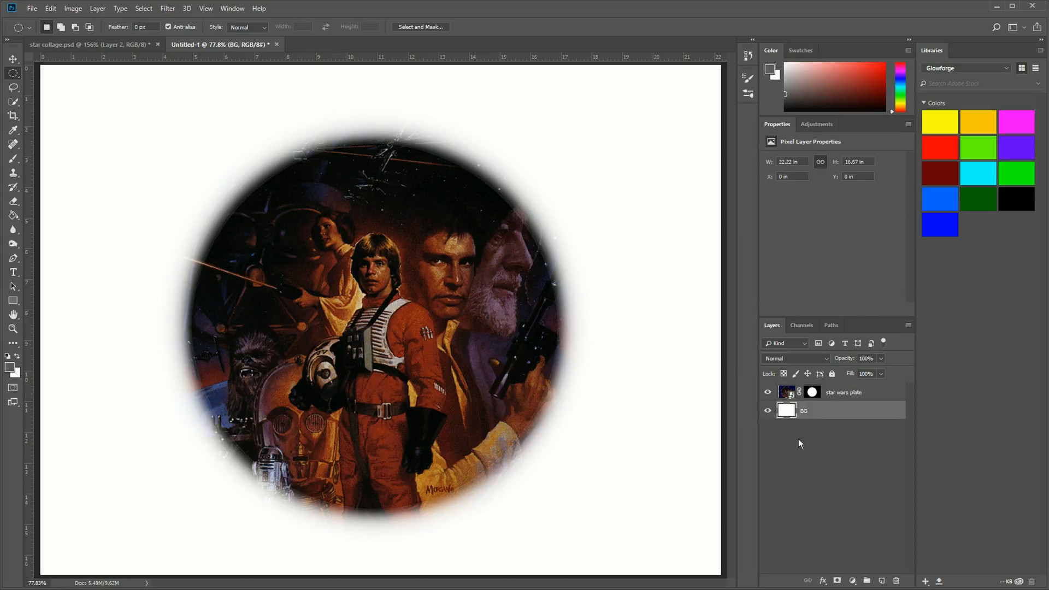
{"action": "left_click", "coordinate": [788, 394]}
{"action": "left_click", "coordinate": [789, 412]}
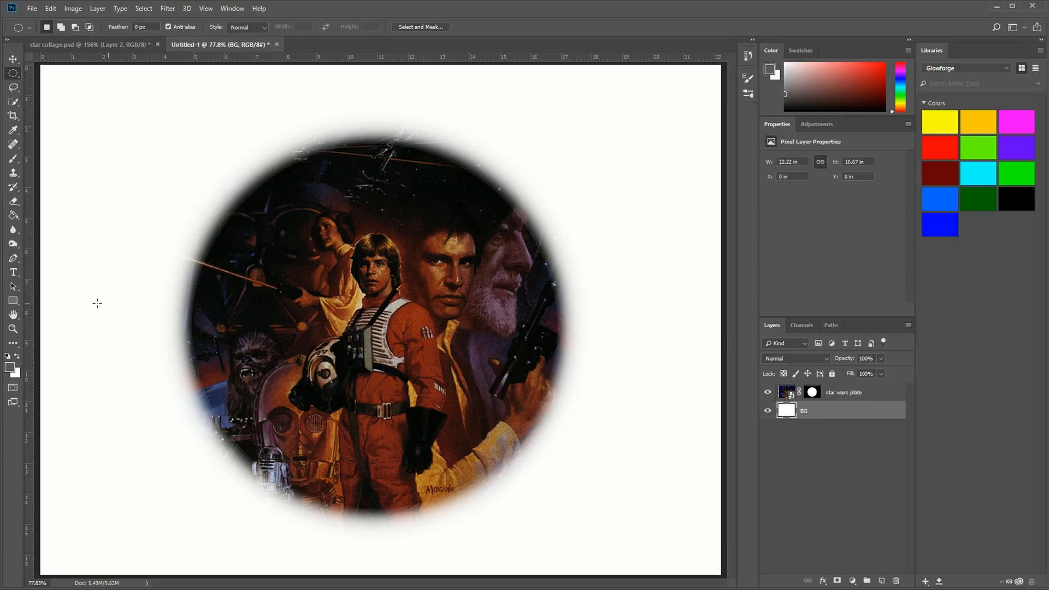
Fill the BG layer with the grey foreground colour using the Paint Bucket tool.
{"action": "left_click", "coordinate": [11, 217]}
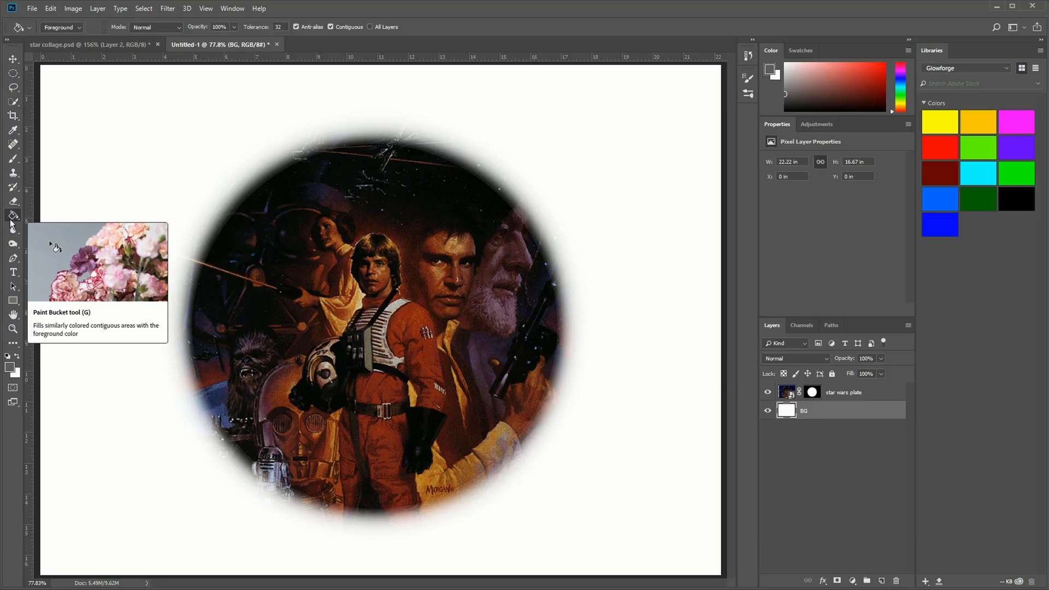
{"action": "left_click", "coordinate": [12, 217]}
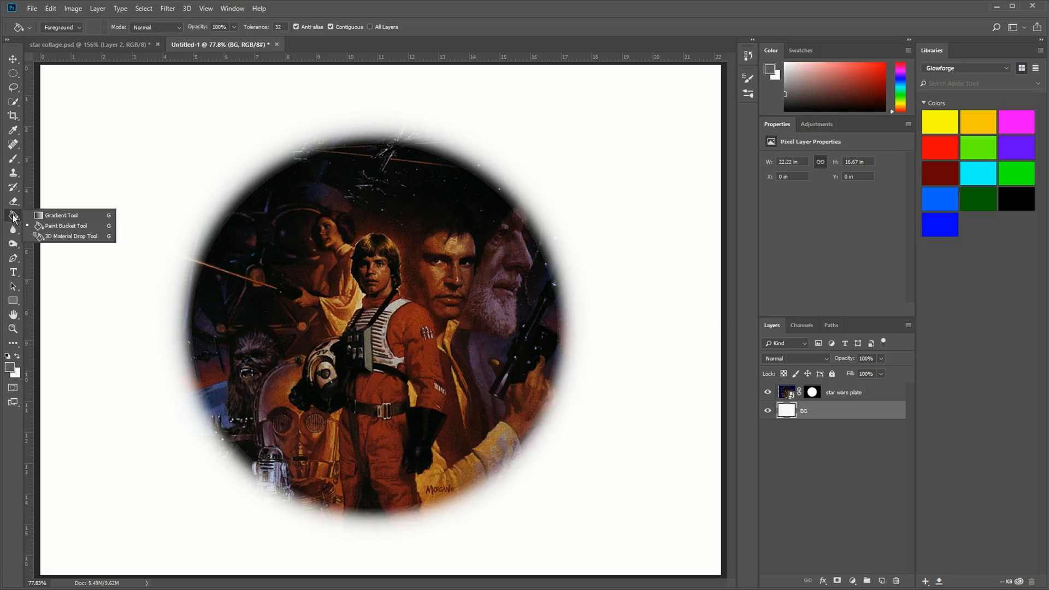
{"action": "left_click", "coordinate": [57, 215]}
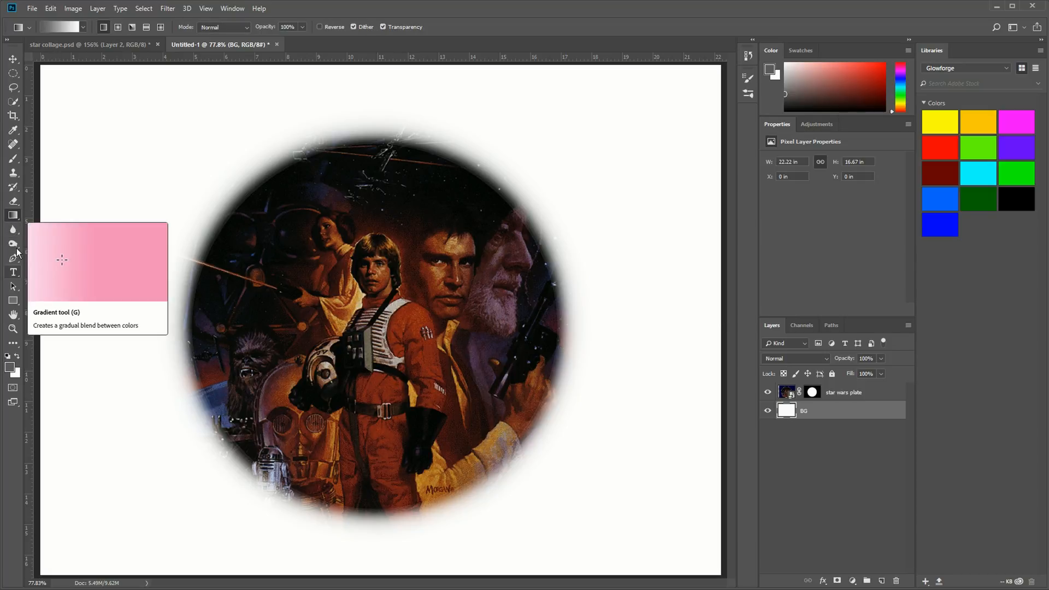
{"action": "left_click", "coordinate": [13, 216]}
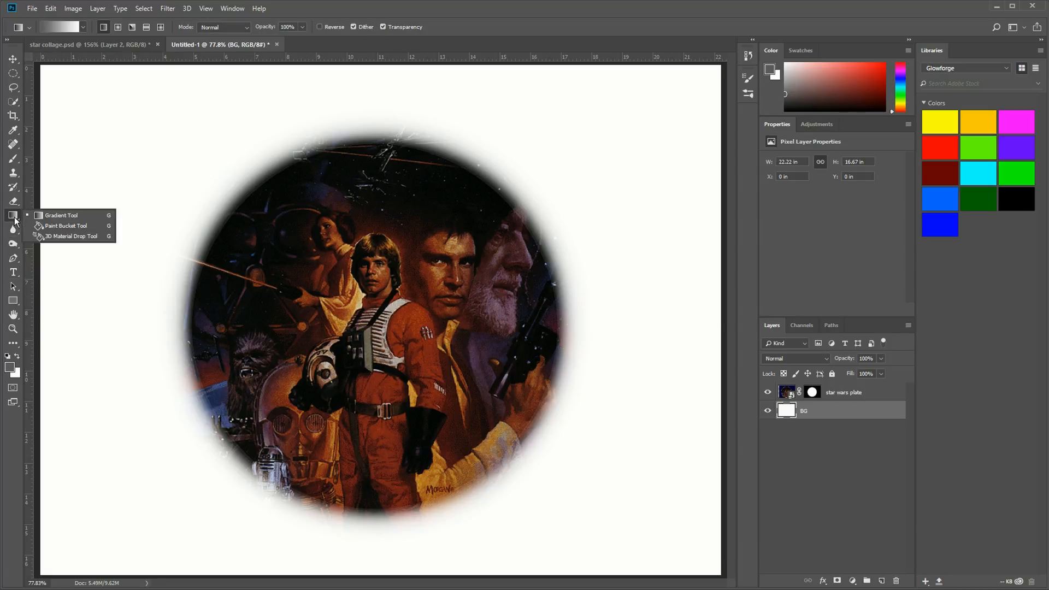
{"action": "left_click", "coordinate": [66, 226]}
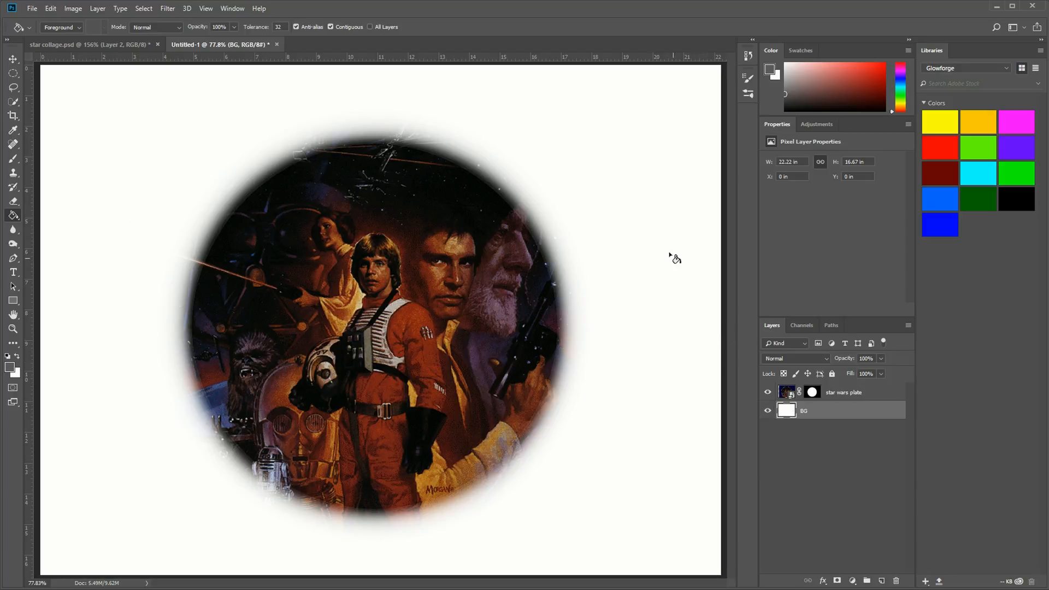
{"action": "left_click", "coordinate": [150, 97]}
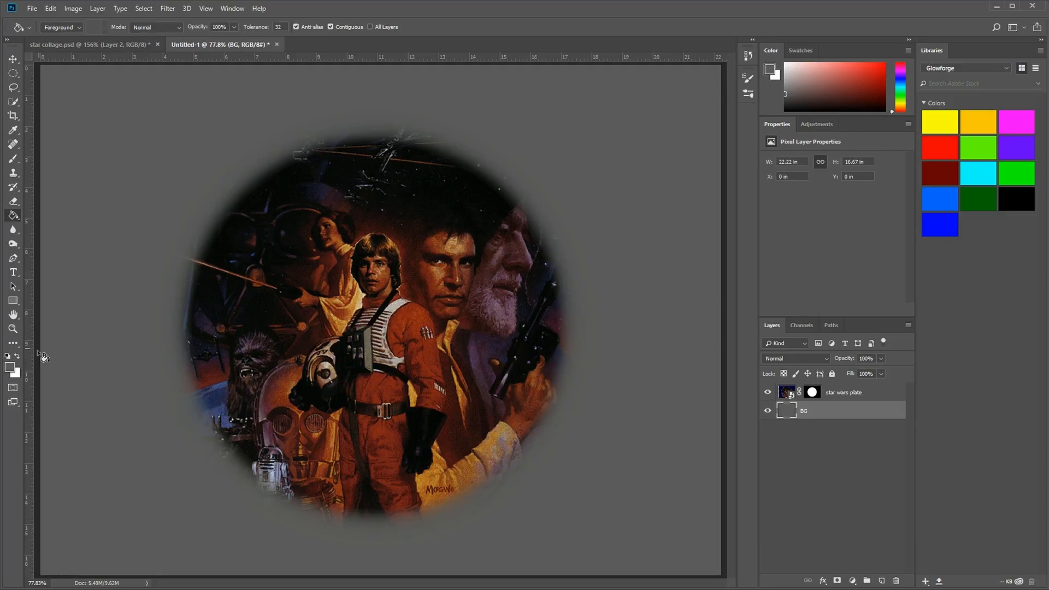
Set the foreground colour to blue 304fd5 and fill the BG layer with it.
{"action": "left_click", "coordinate": [10, 370]}
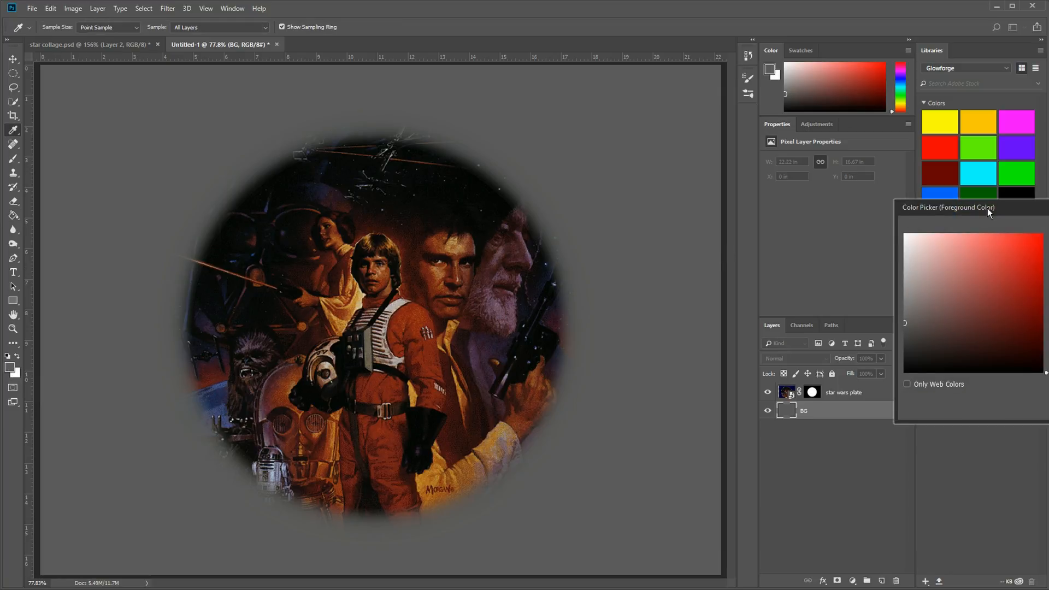
{"action": "left_click_drag", "start_coordinate": [988, 208], "coordinate": [498, 253]}
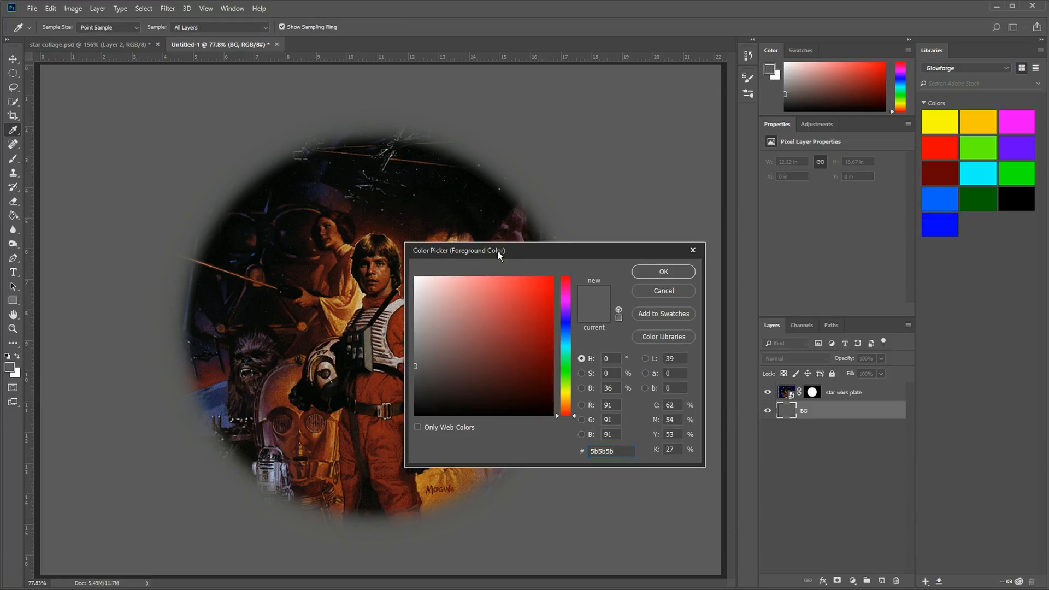
{"action": "left_click", "coordinate": [567, 325]}
{"action": "mouse_move", "coordinate": [527, 295]}
{"action": "left_mouse_down"}
{"action": "mouse_move", "coordinate": [547, 295]}
{"action": "mouse_move", "coordinate": [522, 299]}
{"action": "left_mouse_up"}
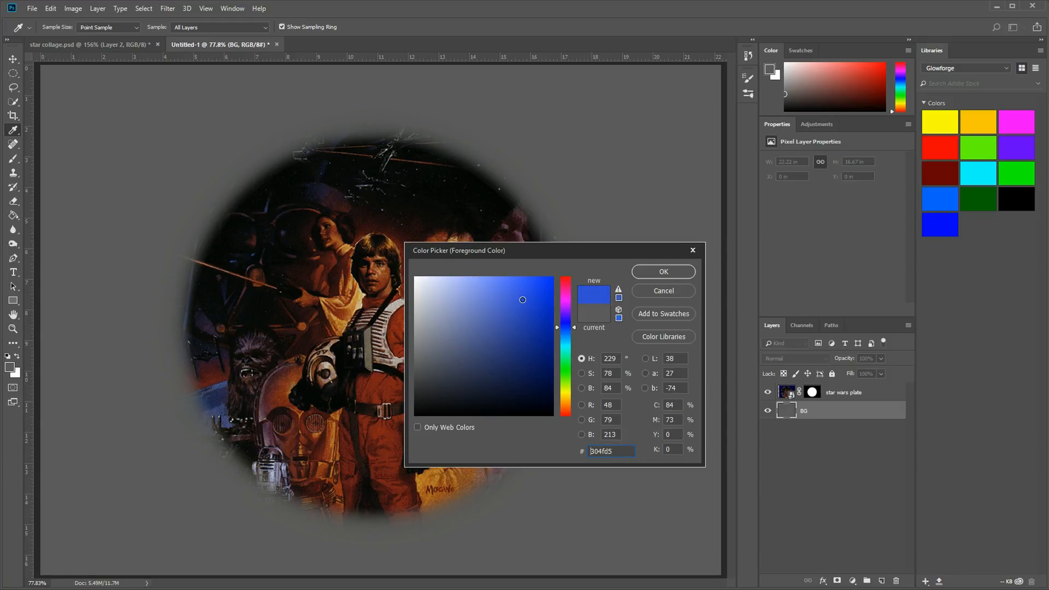
{"action": "left_click", "coordinate": [670, 273]}
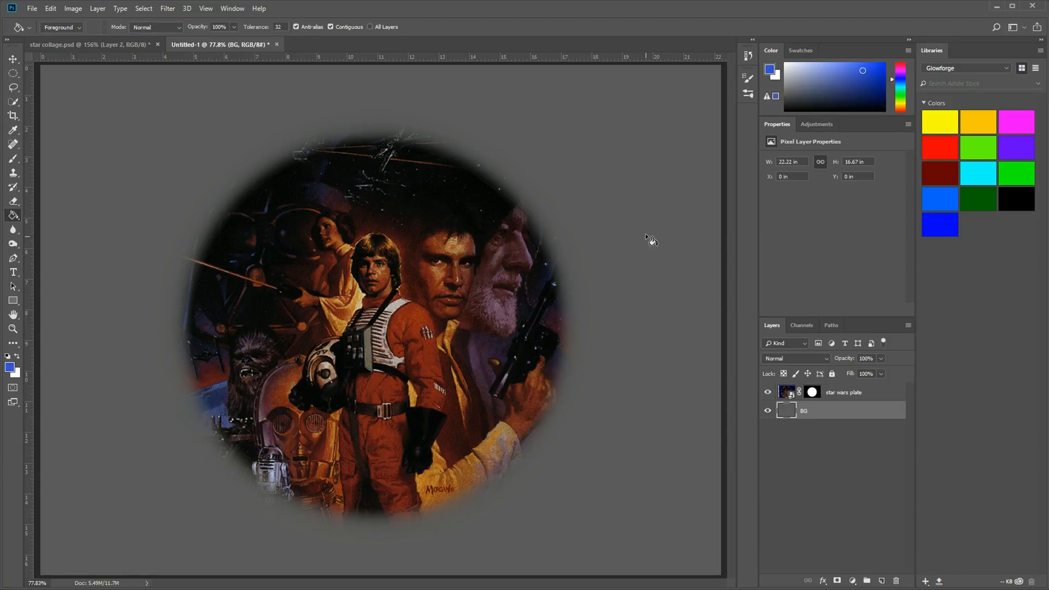
{"action": "left_click", "coordinate": [676, 236]}
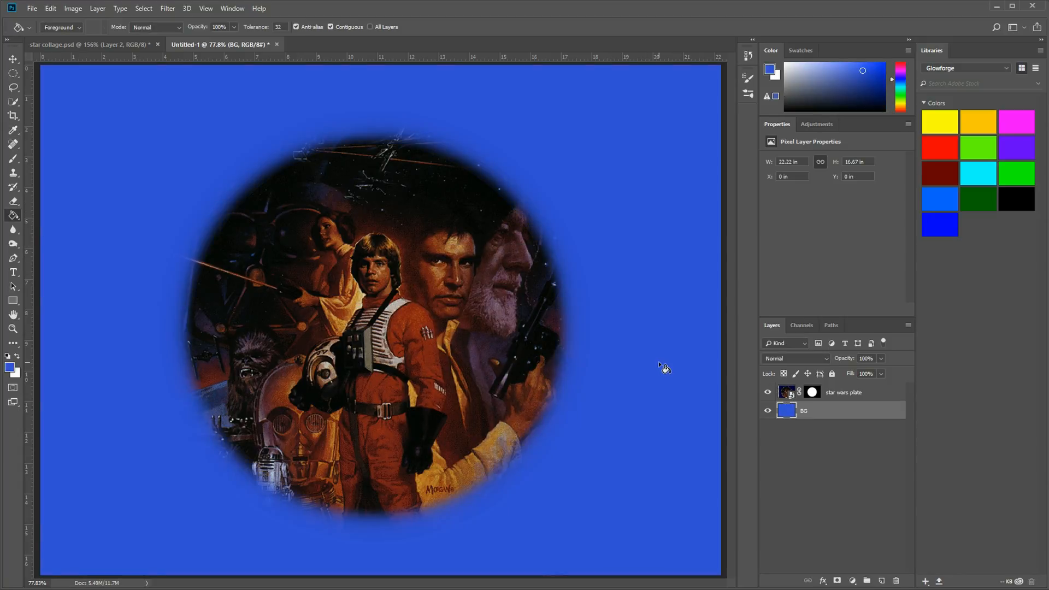
{"action": "left_click", "coordinate": [8, 367]}
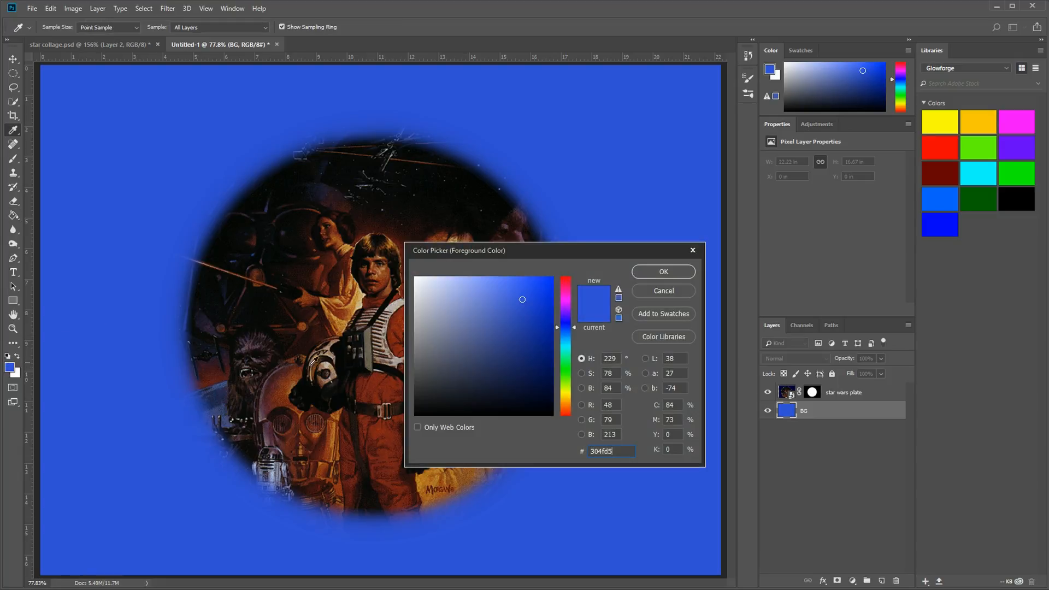
{"action": "type", "text": "dedede"}
{"action": "left_click", "coordinate": [533, 370]}
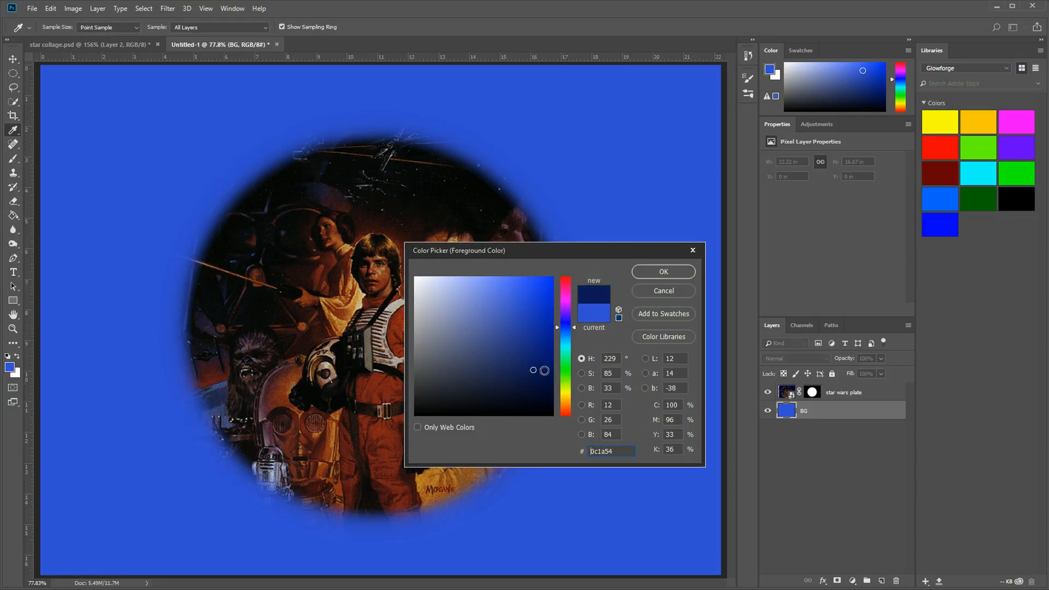
{"action": "mouse_move", "coordinate": [565, 327]}
{"action": "left_mouse_down"}
{"action": "mouse_move", "coordinate": [565, 406]}
{"action": "mouse_move", "coordinate": [573, 288]}
{"action": "mouse_move", "coordinate": [574, 347]}
{"action": "mouse_move", "coordinate": [574, 315]}
{"action": "left_mouse_up"}
{"action": "mouse_move", "coordinate": [516, 365]}
{"action": "left_mouse_down"}
{"action": "mouse_move", "coordinate": [427, 268]}
{"action": "mouse_move", "coordinate": [421, 412]}
{"action": "mouse_move", "coordinate": [433, 335]}
{"action": "mouse_move", "coordinate": [518, 336]}
{"action": "mouse_move", "coordinate": [564, 304]}
{"action": "left_mouse_up"}
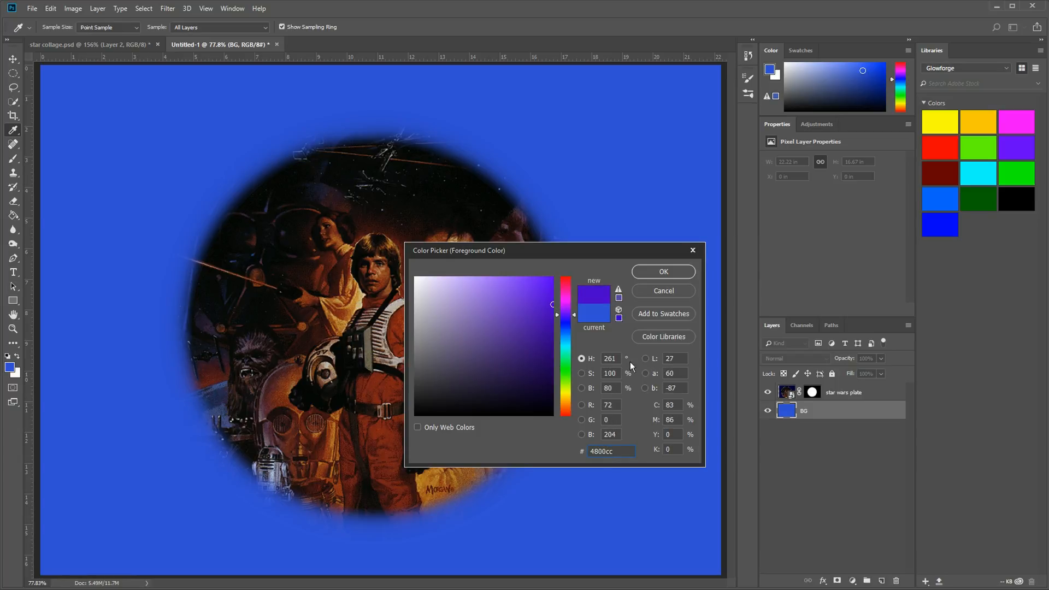
{"action": "left_click", "coordinate": [565, 337]}
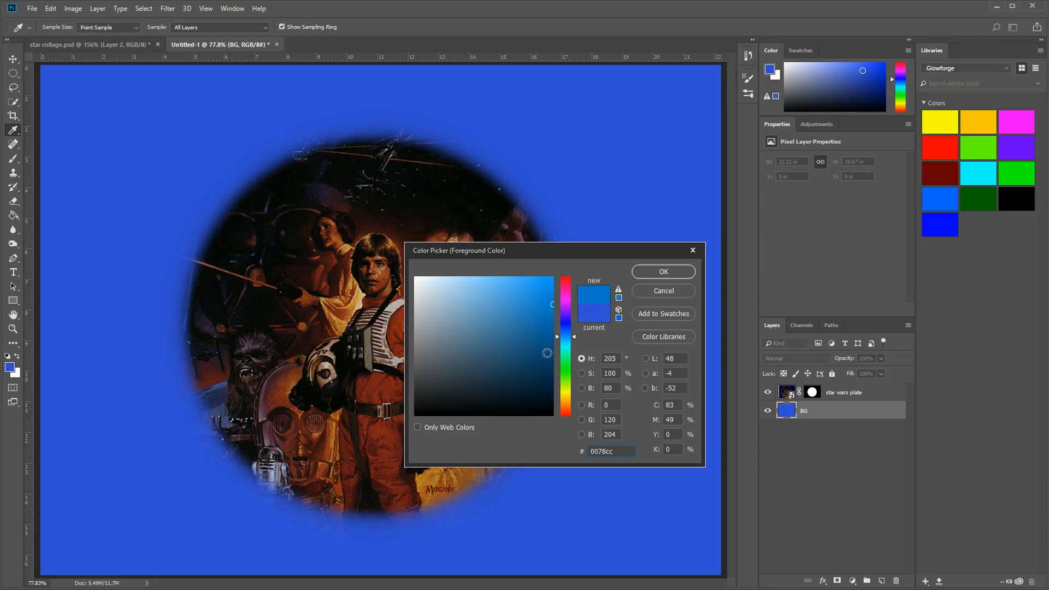
{"action": "left_click", "coordinate": [665, 291]}
{"action": "key", "text": "g"}
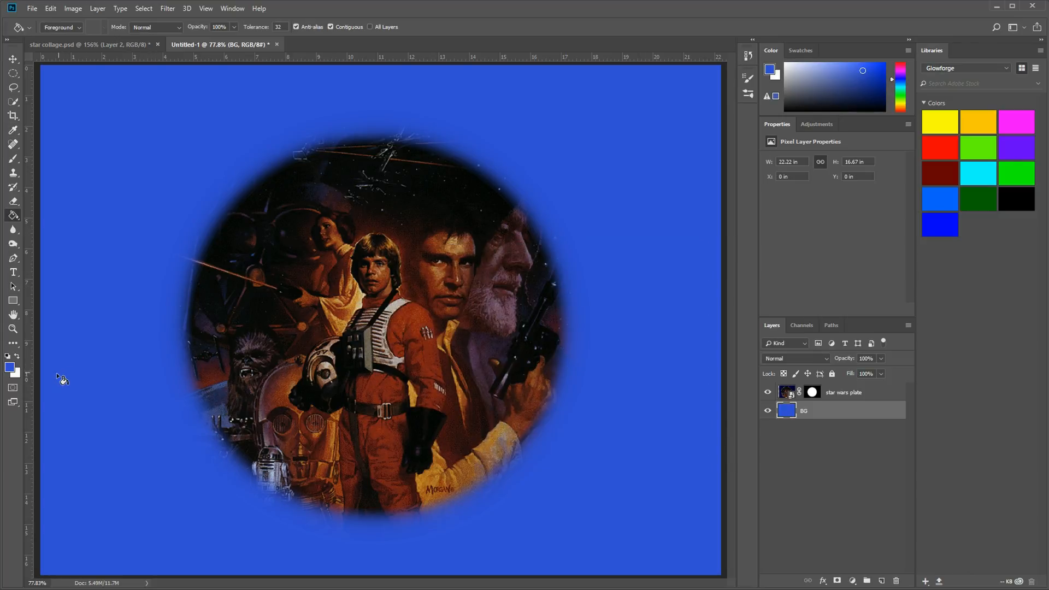
Reset the foreground and background colours to default black and white, and fill the BG layer with black.
{"action": "left_click", "coordinate": [7, 357]}
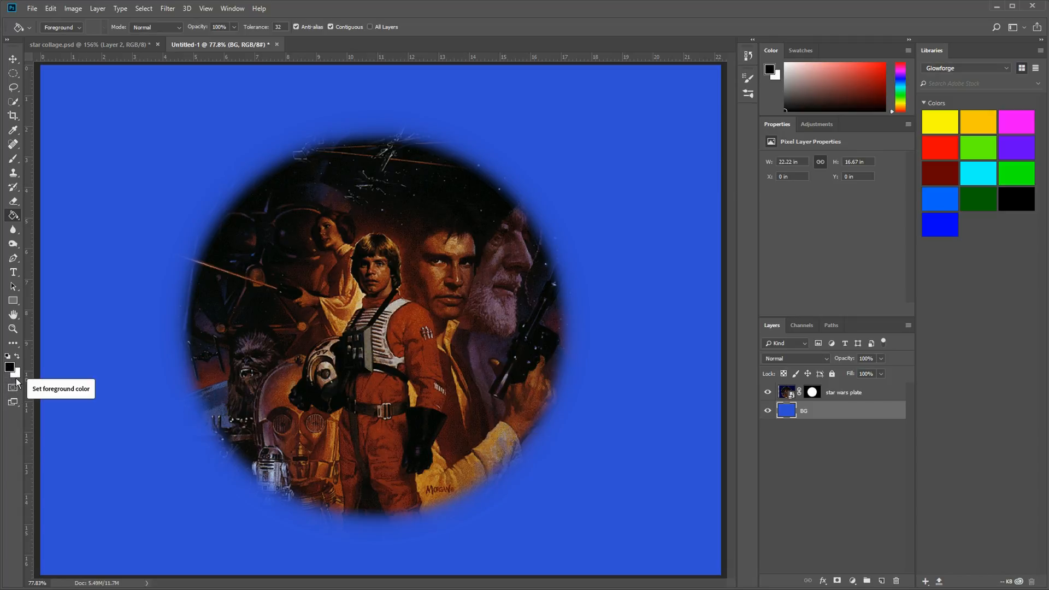
{"action": "left_click", "coordinate": [138, 208]}
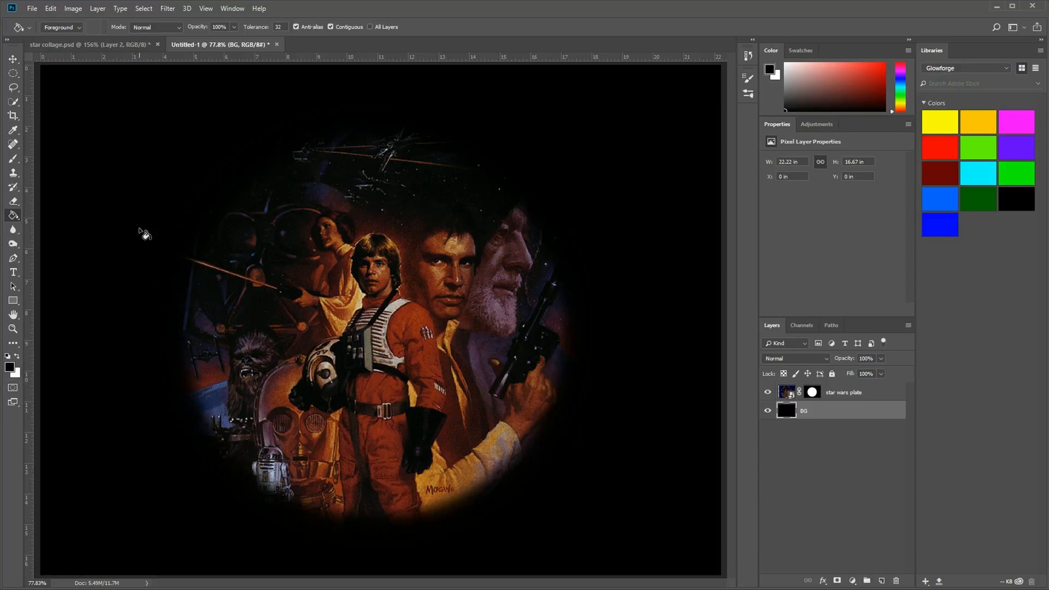
Set the background colour to an orange-brown sampled from the plate artwork near the woman's neck and shoulder.
{"action": "left_click", "coordinate": [17, 376]}
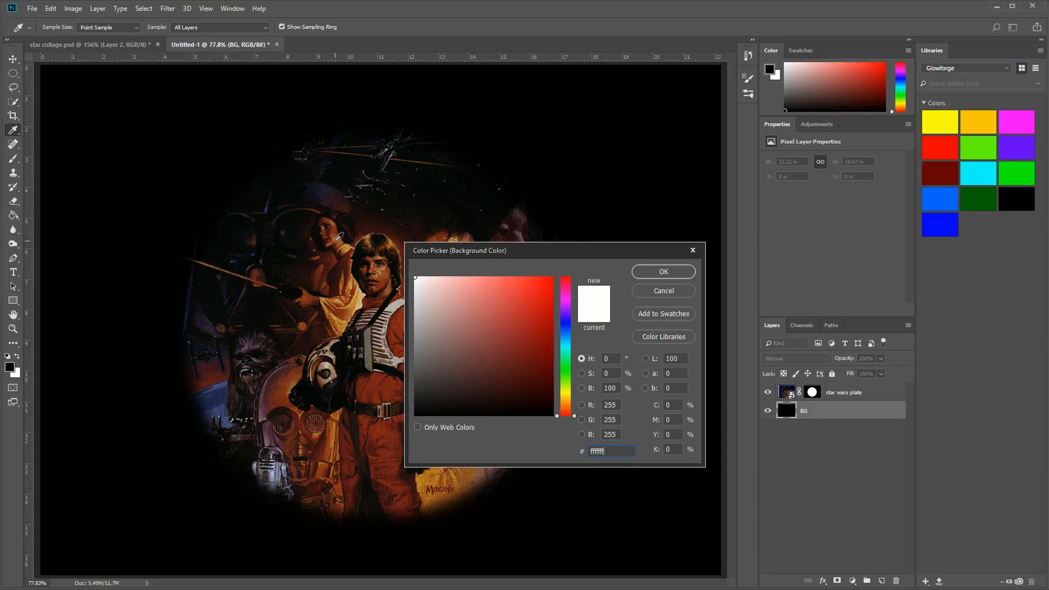
{"action": "left_click", "coordinate": [335, 240]}
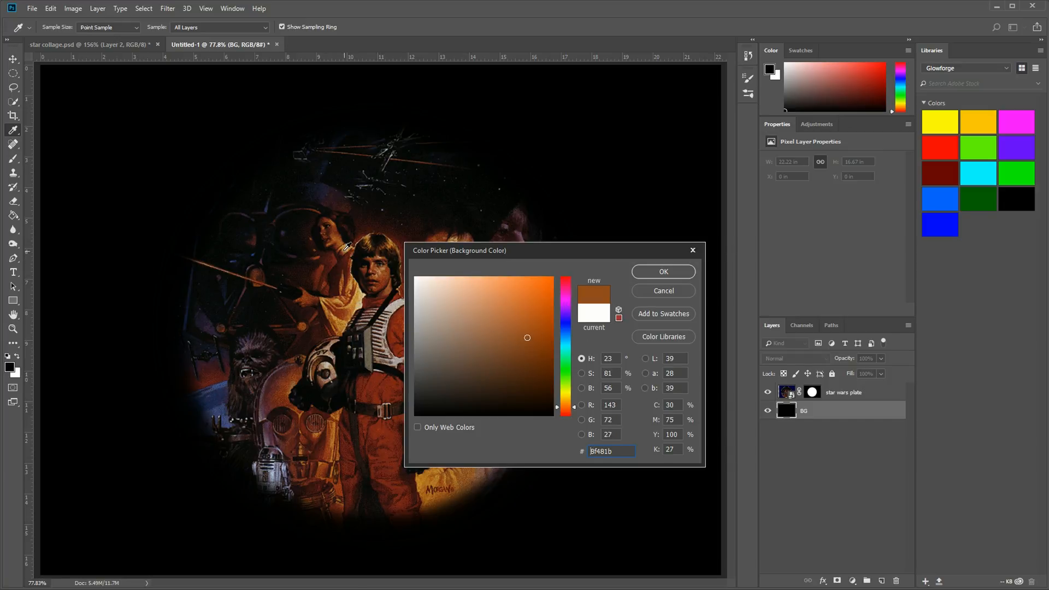
{"action": "left_click_drag", "start_coordinate": [346, 246], "coordinate": [343, 237]}
{"action": "left_click", "coordinate": [310, 277]}
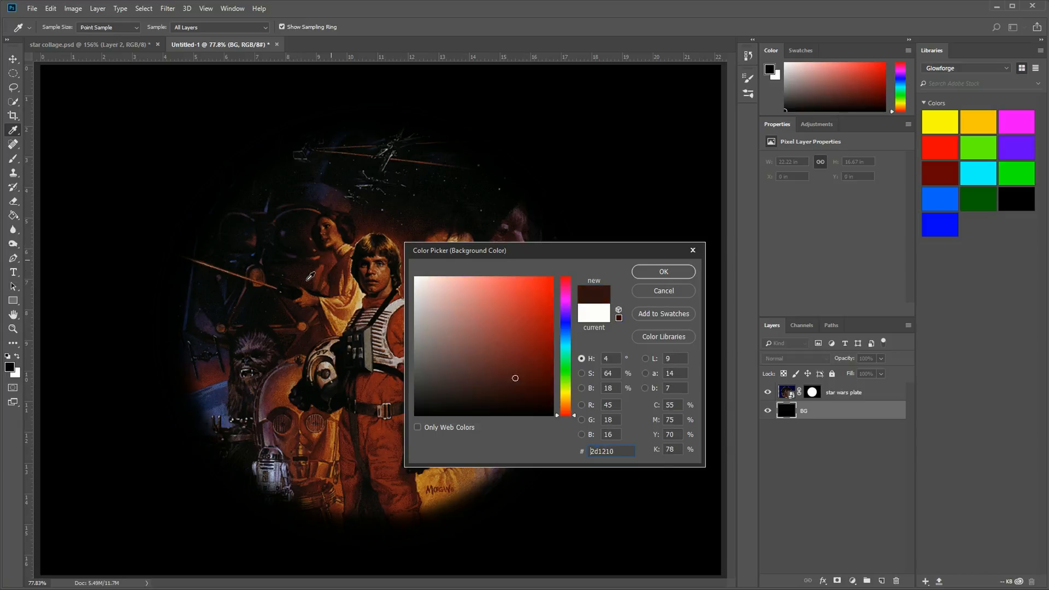
{"action": "mouse_move", "coordinate": [311, 277]}
{"action": "left_mouse_down"}
{"action": "mouse_move", "coordinate": [273, 254]}
{"action": "mouse_move", "coordinate": [367, 177]}
{"action": "mouse_move", "coordinate": [376, 191]}
{"action": "mouse_move", "coordinate": [359, 224]}
{"action": "mouse_move", "coordinate": [332, 235]}
{"action": "mouse_move", "coordinate": [373, 257]}
{"action": "mouse_move", "coordinate": [357, 295]}
{"action": "mouse_move", "coordinate": [372, 367]}
{"action": "mouse_move", "coordinate": [336, 270]}
{"action": "mouse_move", "coordinate": [351, 257]}
{"action": "mouse_move", "coordinate": [368, 263]}
{"action": "mouse_move", "coordinate": [345, 240]}
{"action": "left_mouse_up"}
{"action": "left_click", "coordinate": [663, 271]}
{"action": "key", "text": "g"}
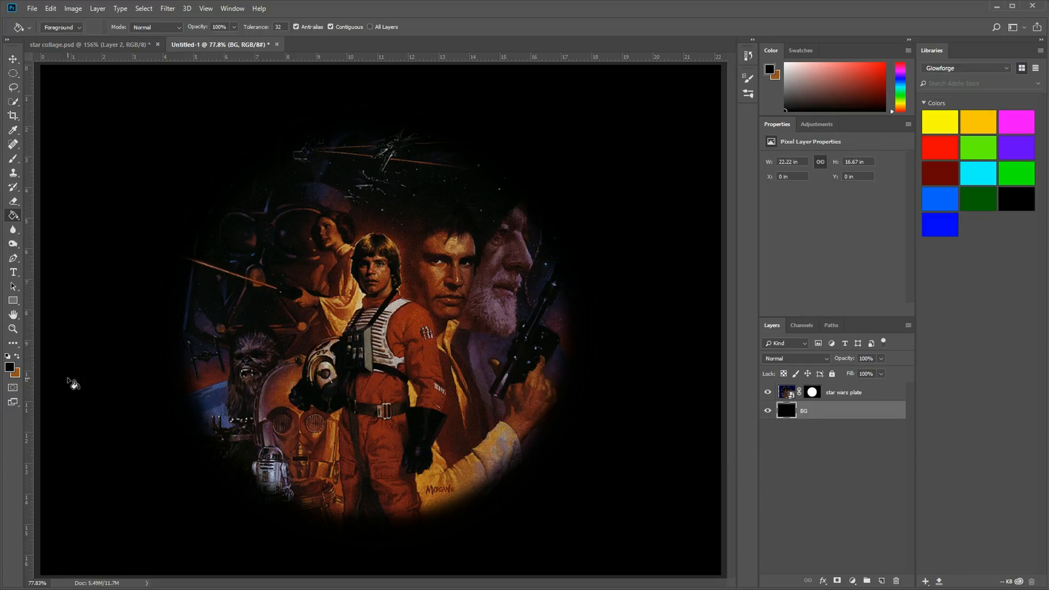
Swap the foreground and background colours and fill the BG layer with the sampled orange-brown.
{"action": "left_click", "coordinate": [16, 358]}
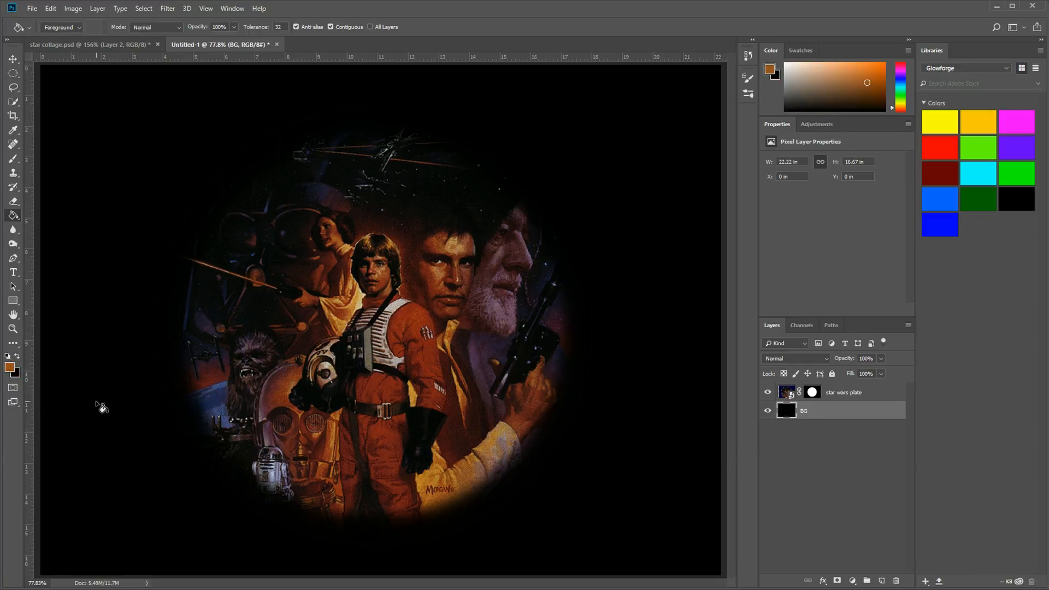
{"action": "left_click", "coordinate": [138, 501]}
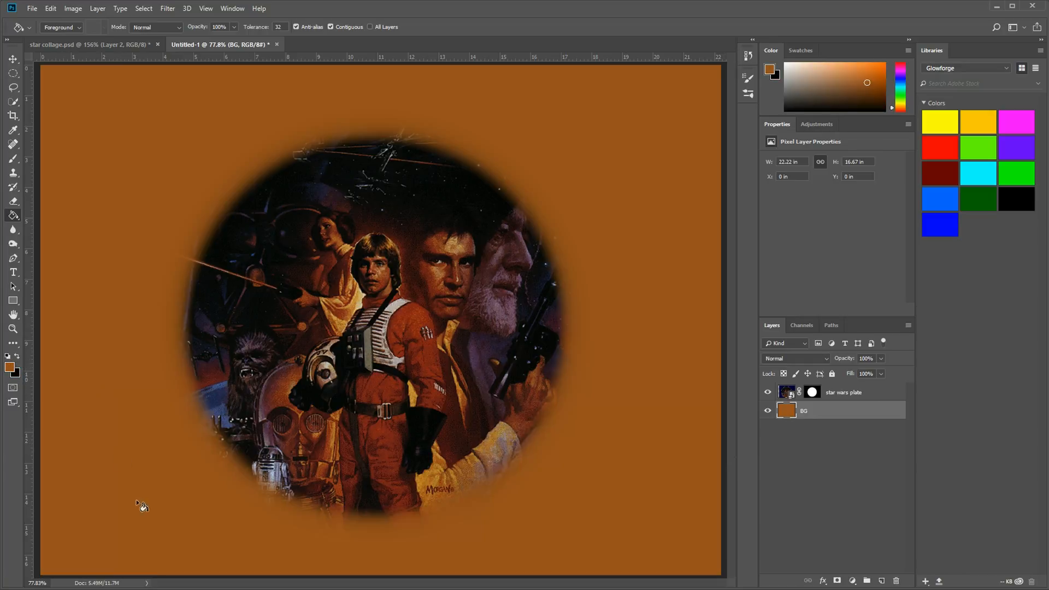
Swap the foreground and background colours back and forth several times, ending with orange-brown as the foreground.
{"action": "left_click", "coordinate": [16, 354]}
{"action": "left_click", "coordinate": [16, 355]}
{"action": "left_click", "coordinate": [16, 355]}
{"action": "left_click", "coordinate": [16, 355]}
{"action": "left_click", "coordinate": [16, 355]}
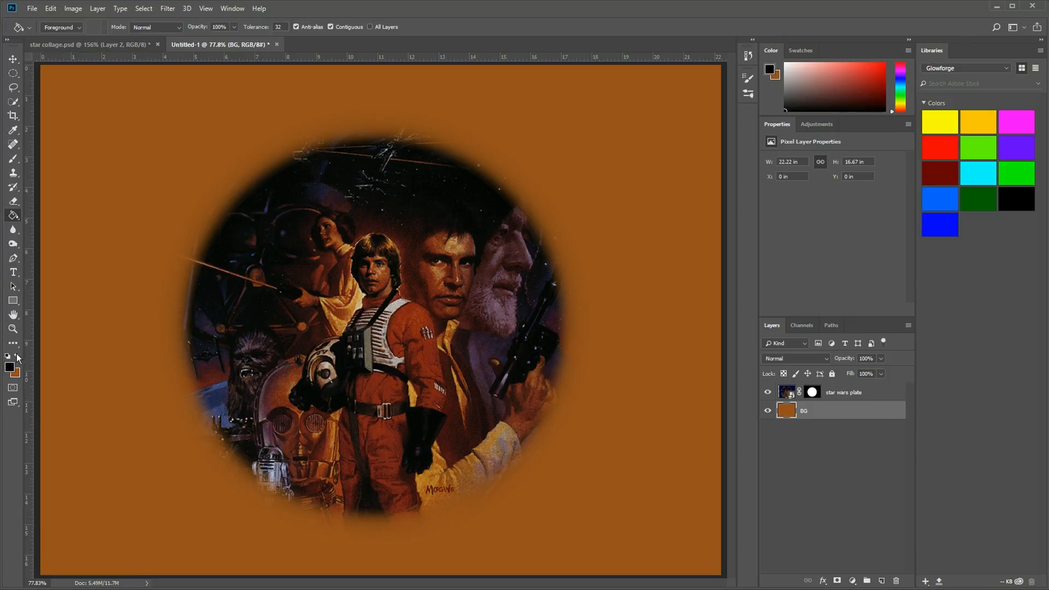
{"action": "left_click", "coordinate": [16, 355]}
{"action": "left_click", "coordinate": [16, 355]}
{"action": "left_click", "coordinate": [17, 355]}
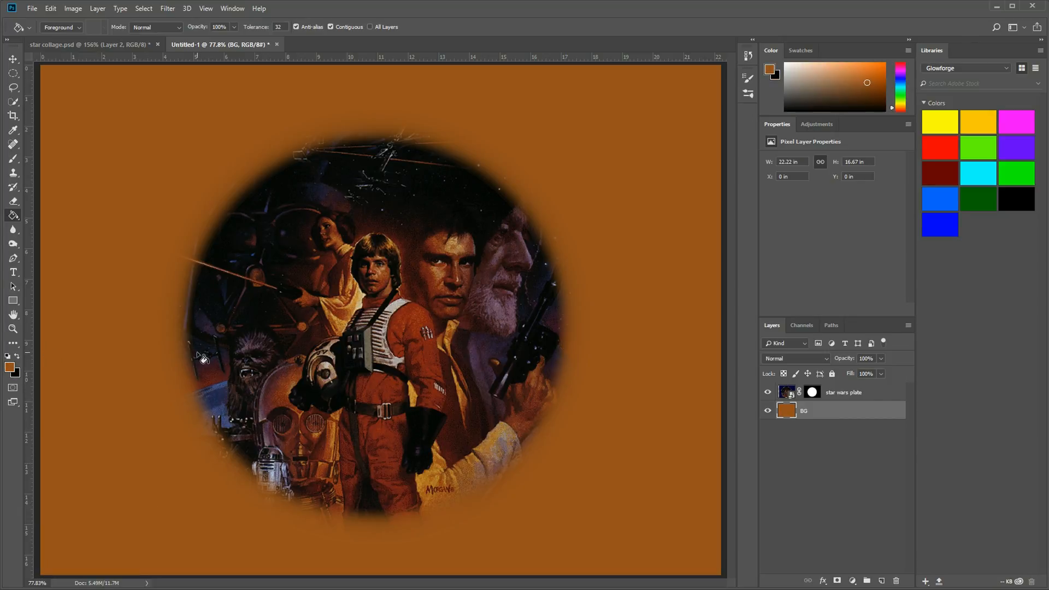
Swap the colours so black is the foreground and fill the BG layer with black.
{"action": "key", "text": "x"}
{"action": "key", "text": "x"}
{"action": "key", "text": "x"}
{"action": "key", "text": "x"}
{"action": "key", "text": "x"}
{"action": "key", "text": "x"}
{"action": "key", "text": "x"}
{"action": "left_click", "coordinate": [100, 262]}
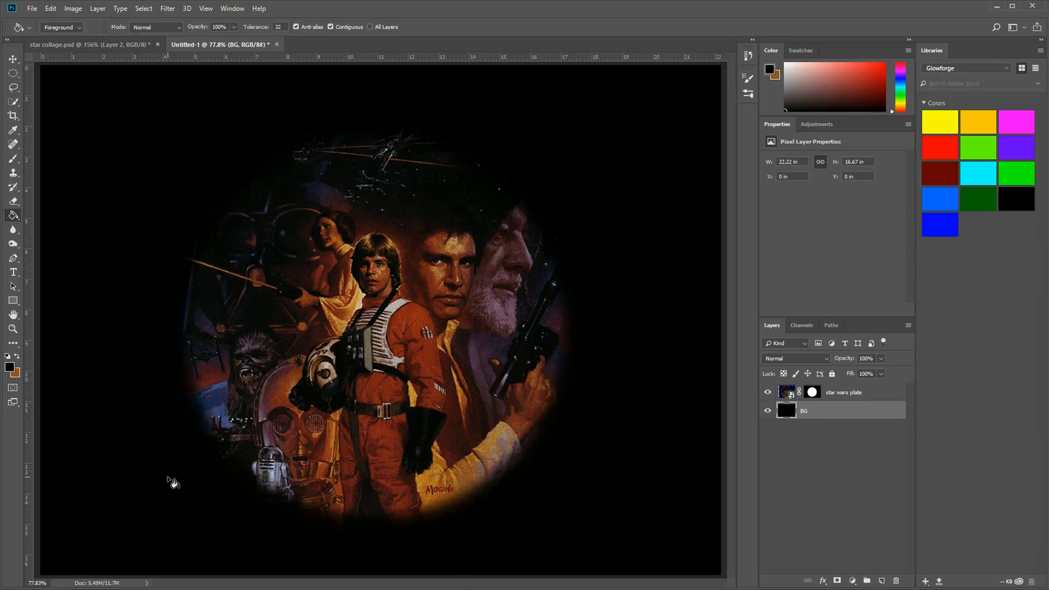